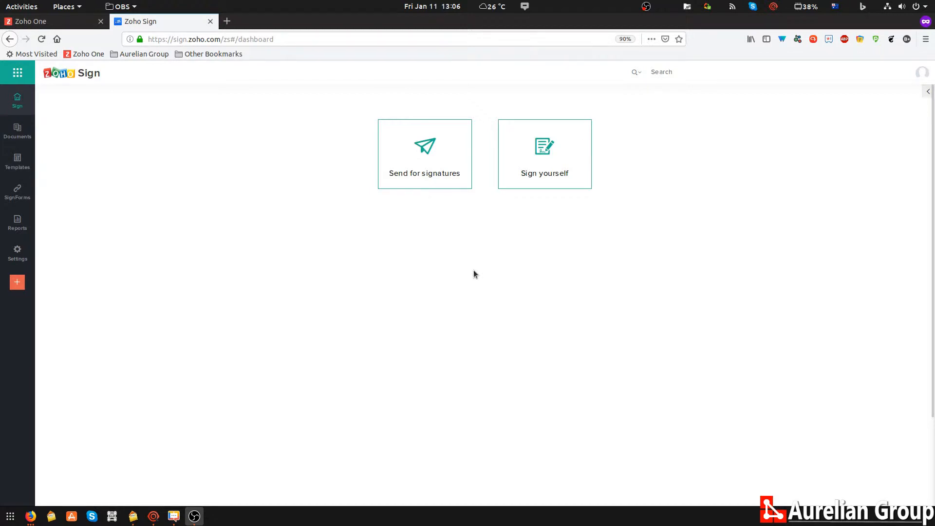
Step: Start a self-signing request with mock up contract.pdf from the example folder and continue to field placement
click(571, 155)
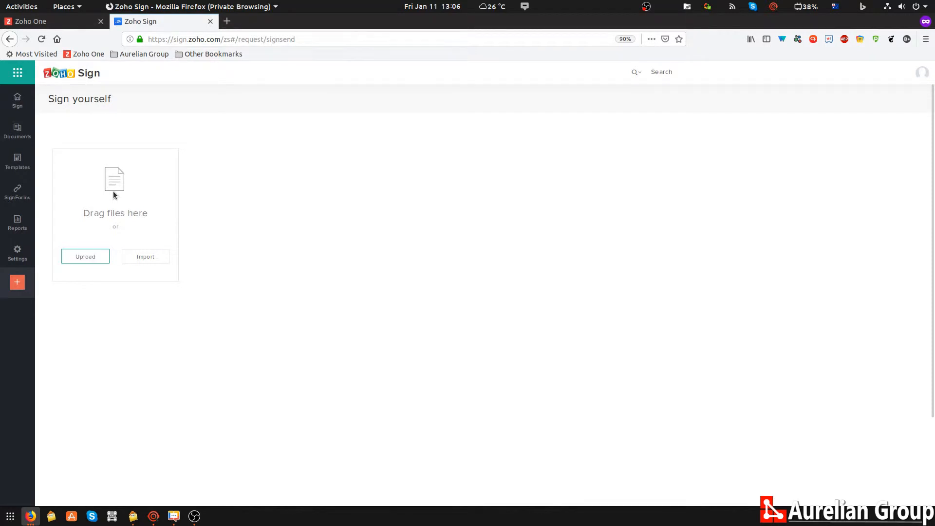
click(98, 258)
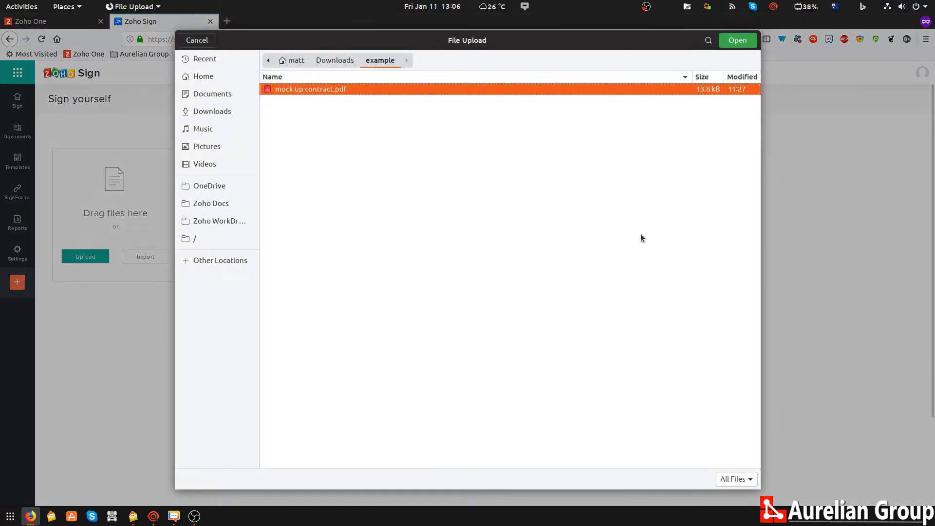
double_click(343, 89)
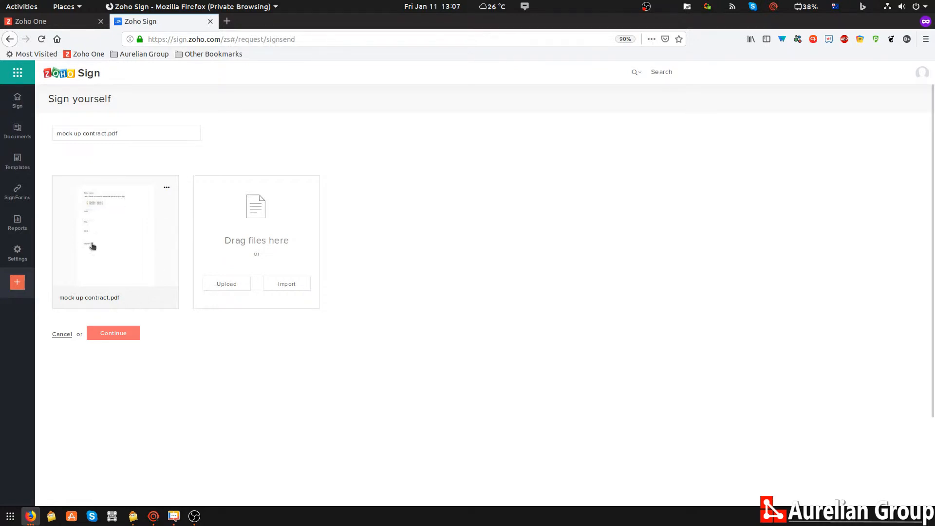
click(116, 335)
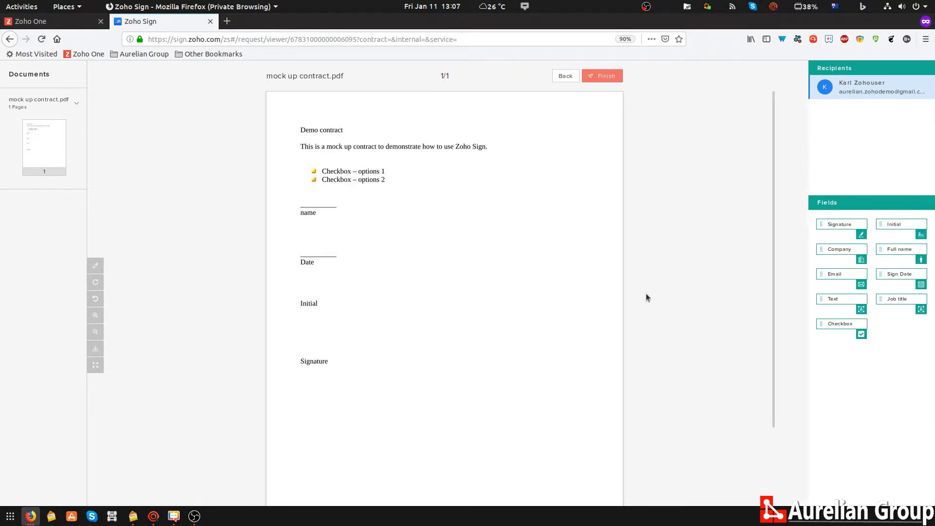
Step: Place a checkbox field over the bullet of "Checkbox – options 1" and a full name field on the name line
drag(852, 324, 582, 305)
drag(572, 305, 314, 171)
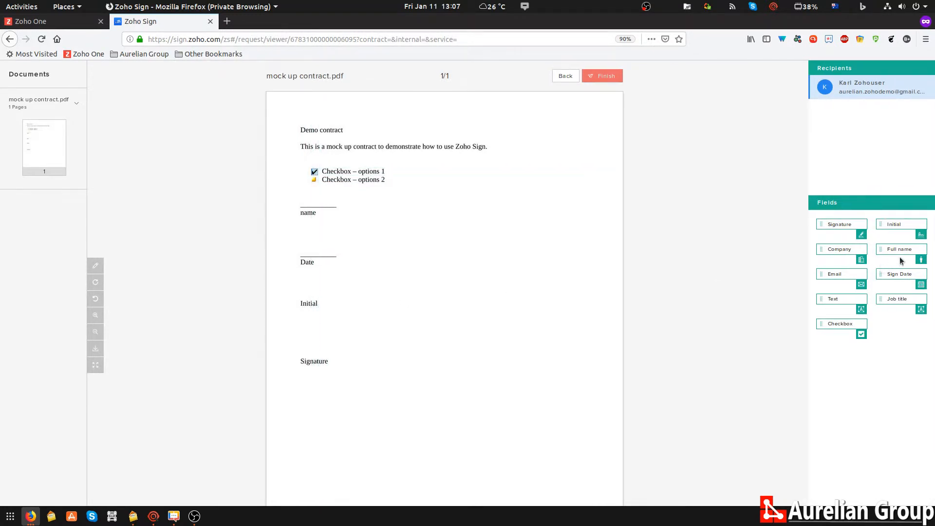
drag(901, 250, 327, 203)
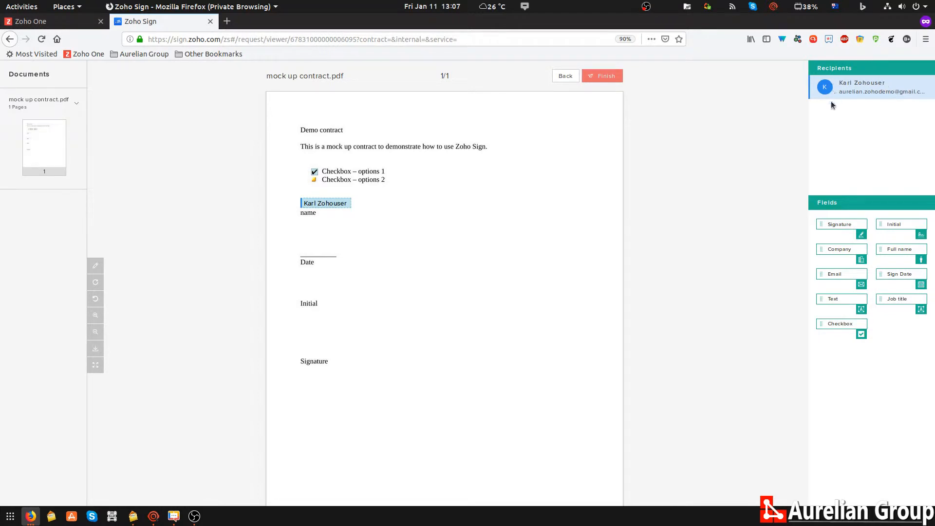
mouse_move(309, 205)
Step: Place the sign date, initial and signature fields above their matching labels in the contract
drag(907, 274, 331, 252)
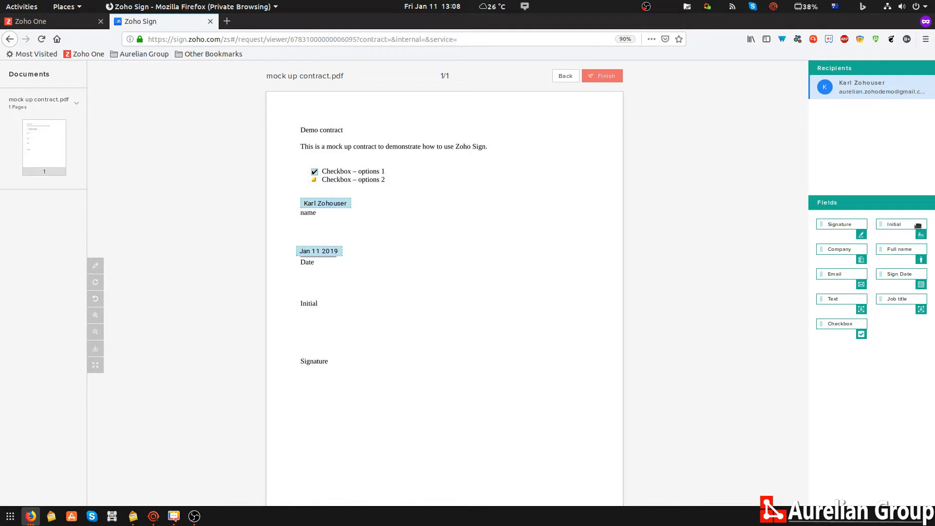
drag(912, 226, 334, 293)
mouse_move(830, 228)
mouse_down()
mouse_move(356, 352)
mouse_move(294, 351)
mouse_up()
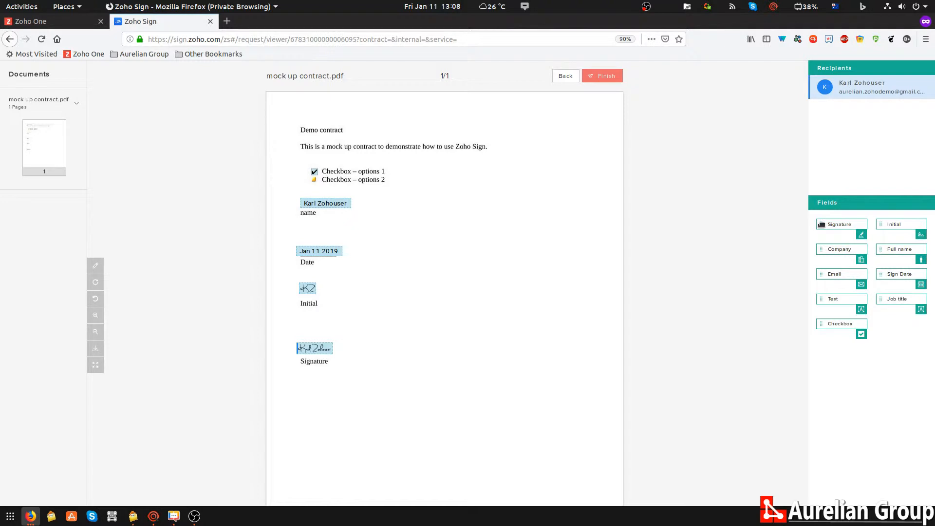
Step: Examine the typed, drawn and uploaded options for the placed signature, and leave it without changes
click(304, 350)
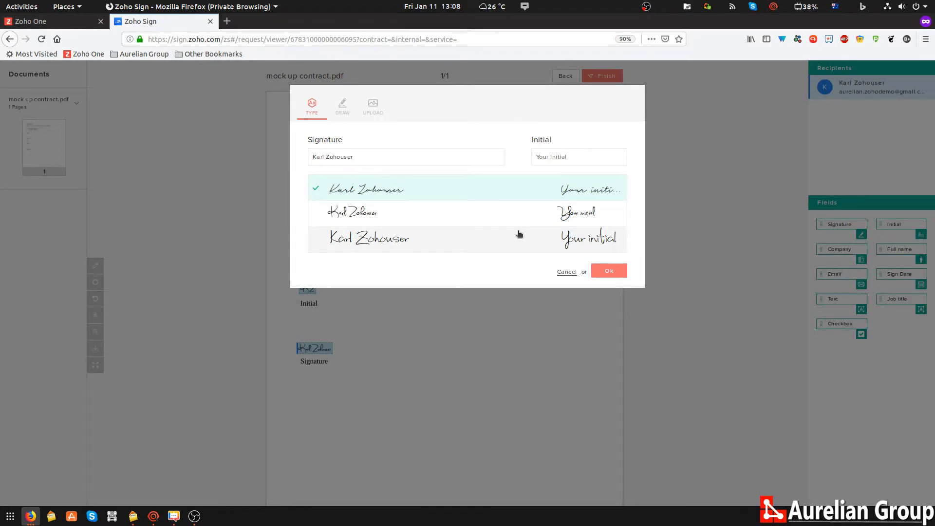
click(350, 119)
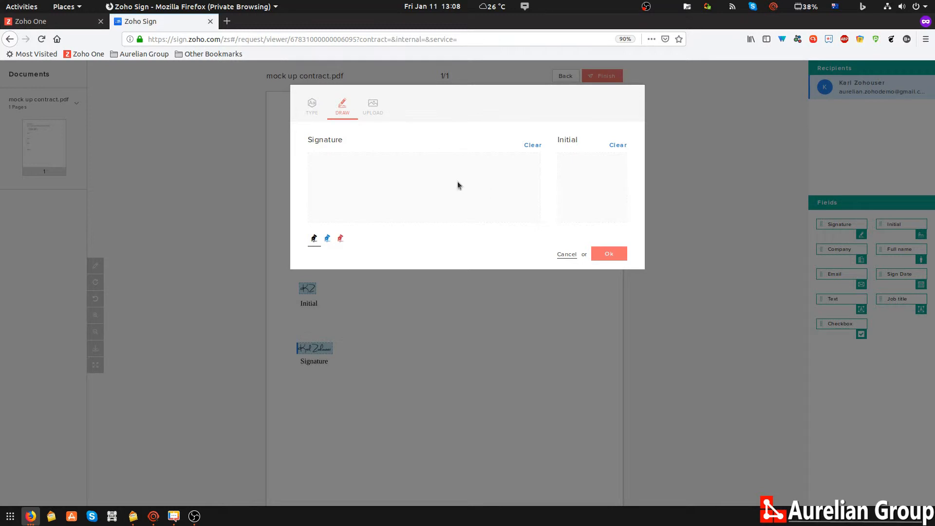
click(374, 112)
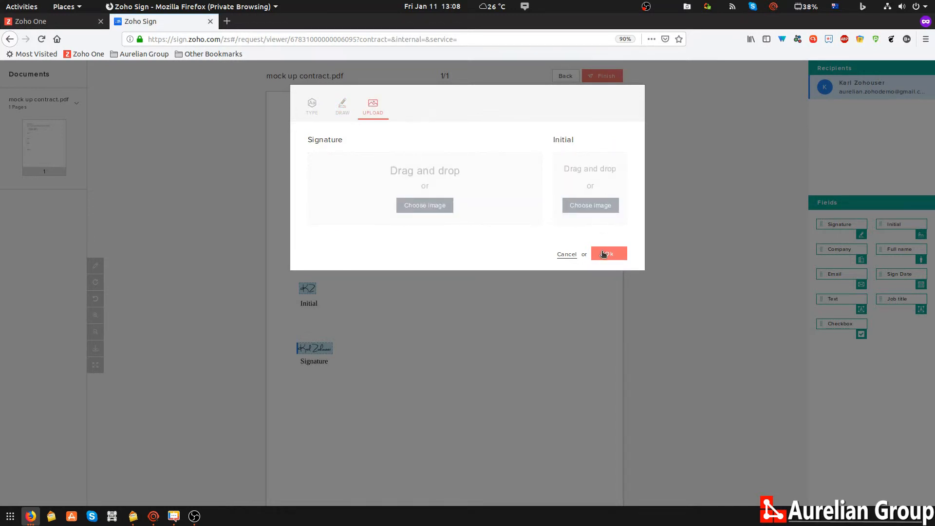
click(603, 255)
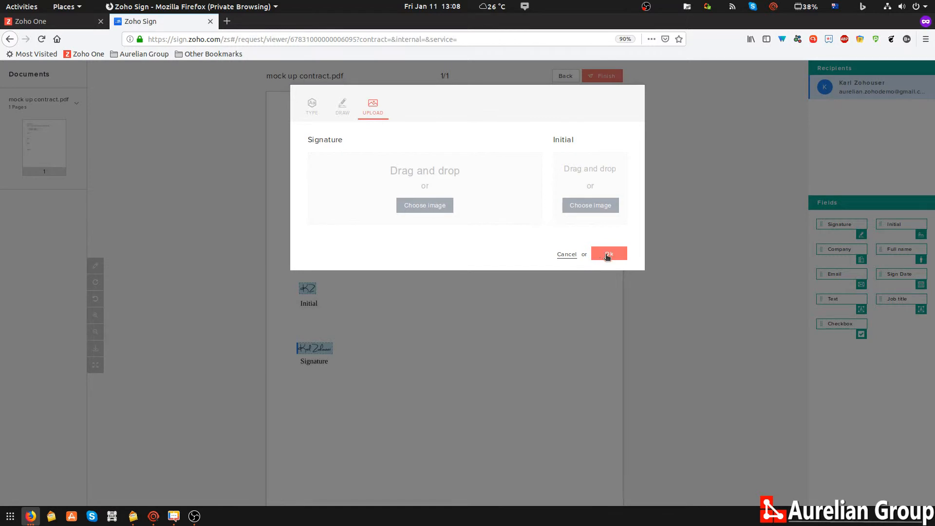
click(566, 255)
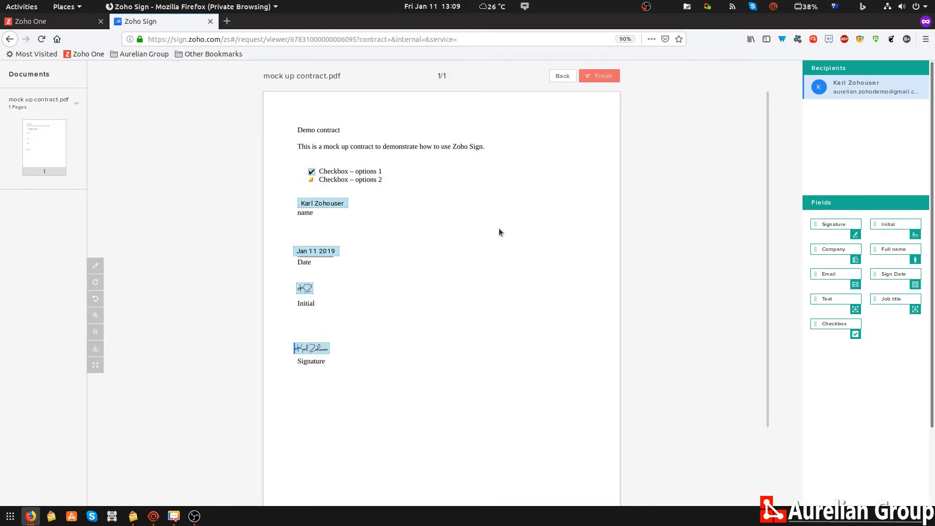
Step: Finish signing the contract and skip emailing a copy to other recipients
click(607, 77)
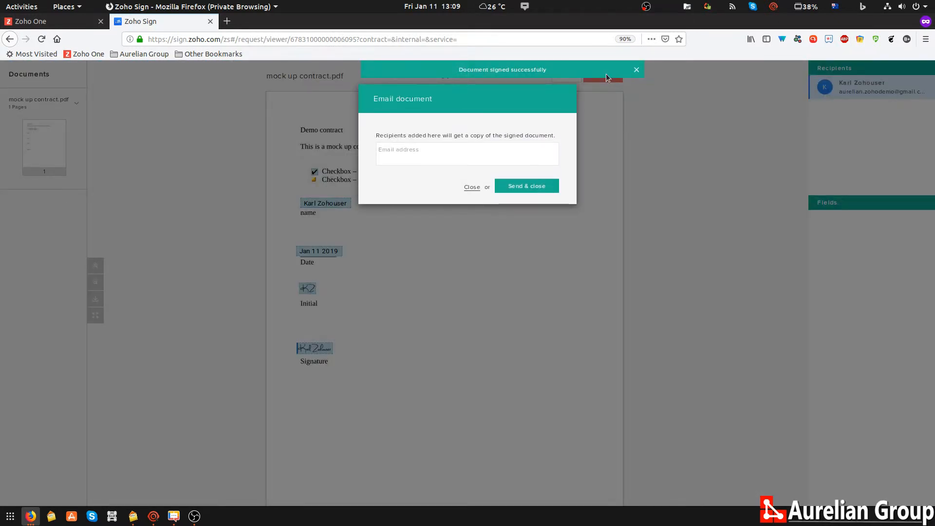
click(398, 147)
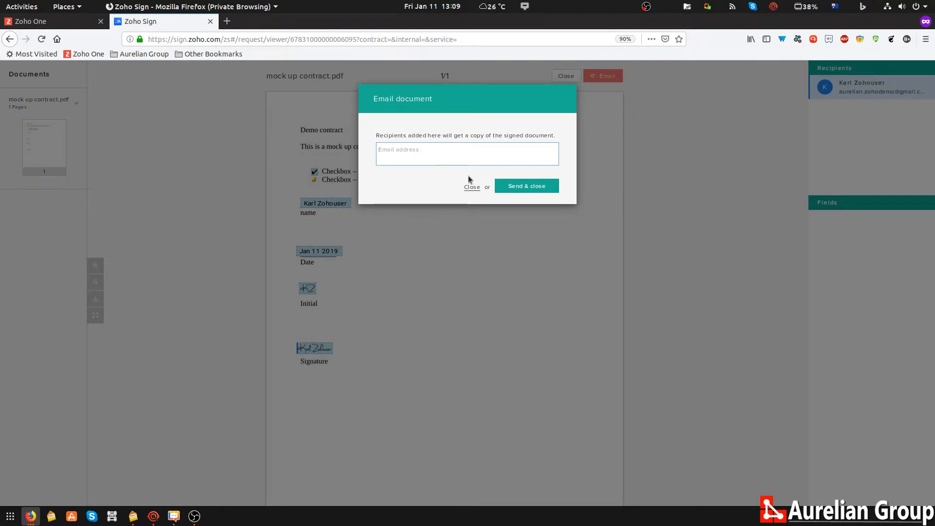
click(472, 187)
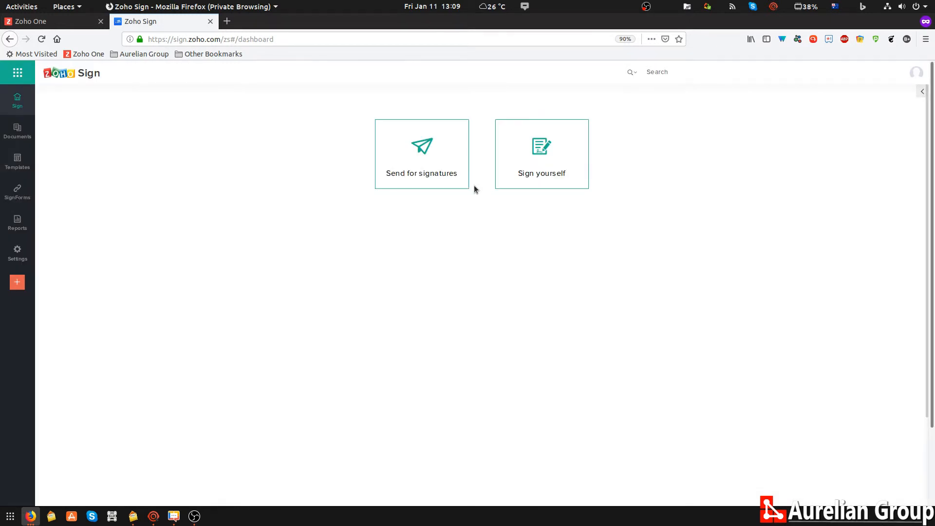
Step: Open the newest mock up contract.pdf from all documents and download it, opening it with Document Viewer
mouse_move(17, 133)
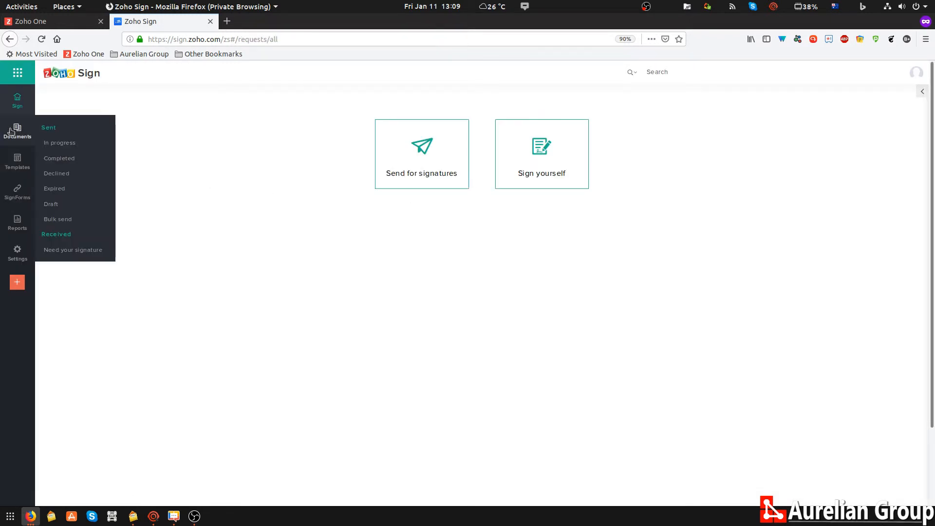
click(18, 132)
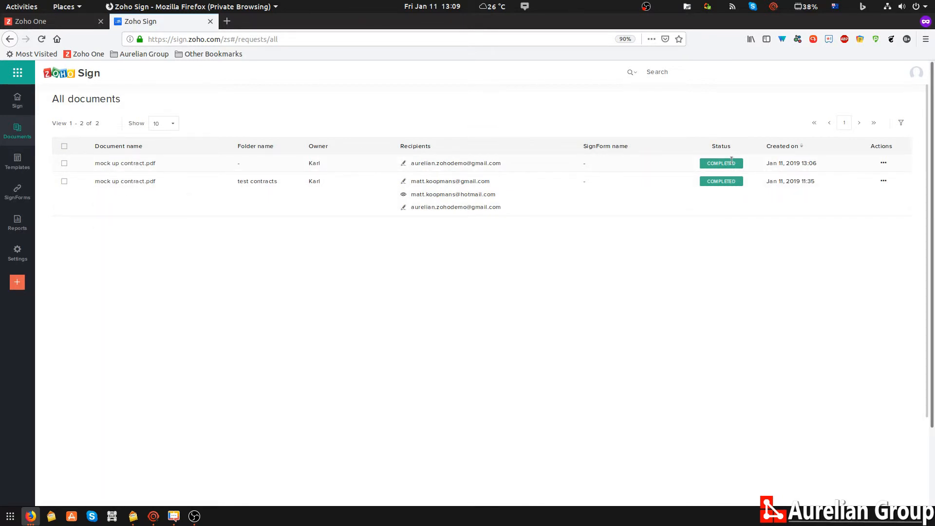
click(117, 163)
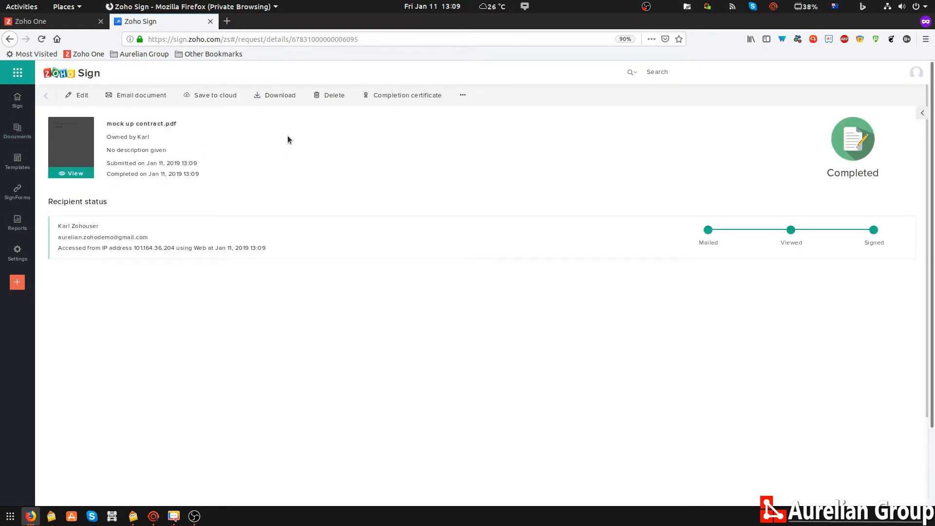
click(265, 97)
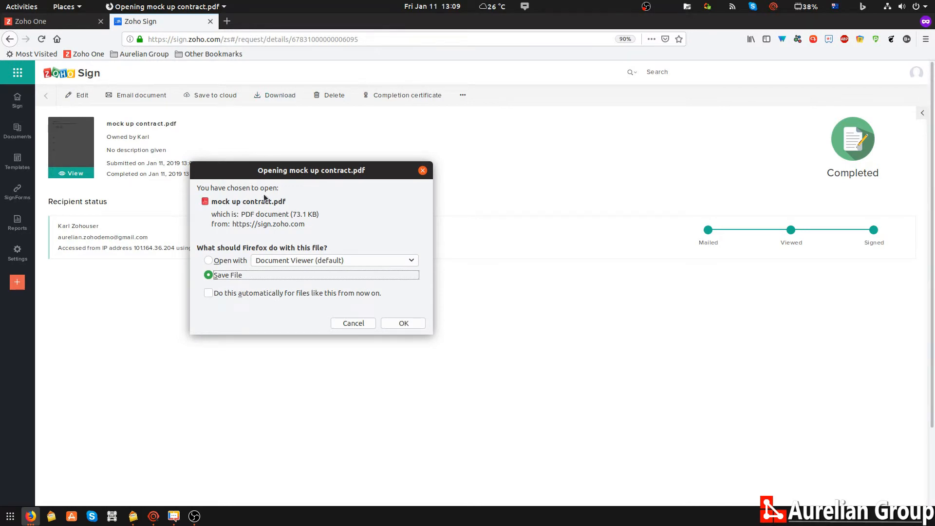
click(226, 262)
click(406, 324)
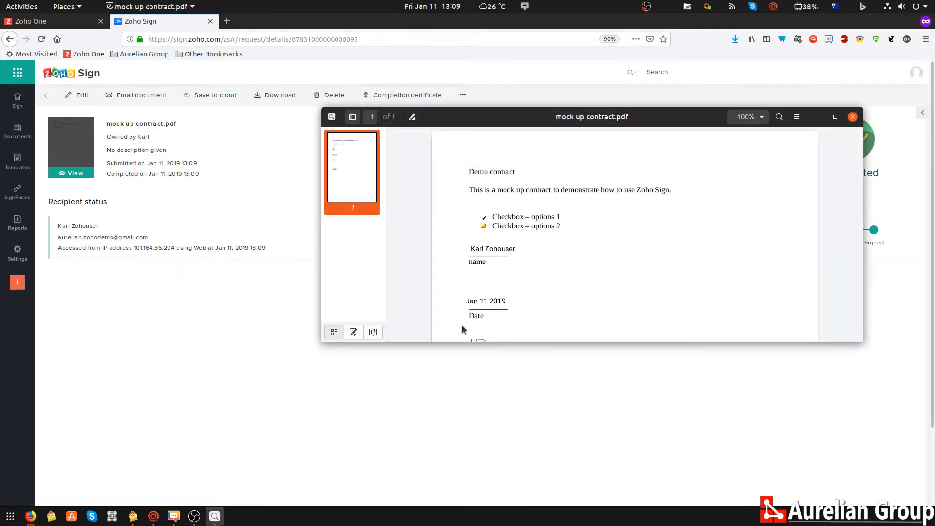
Step: Review the filled-in fields of the downloaded contract down to the signature and close the viewer
scroll(543, 190, down, 1)
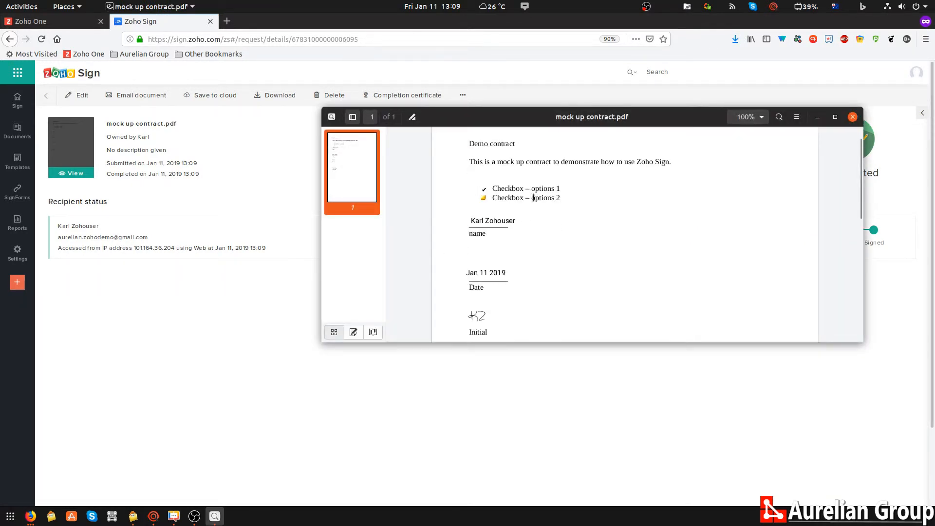
scroll(503, 225, down, 6)
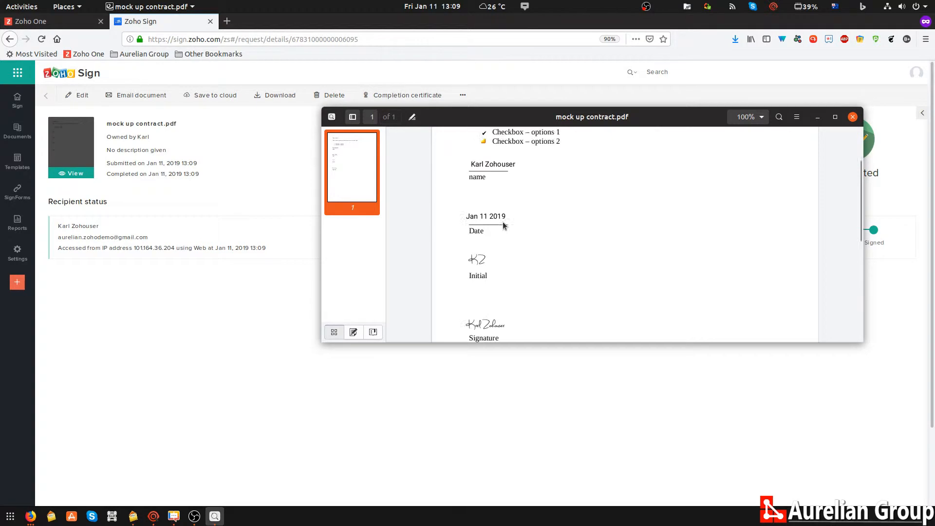
scroll(504, 225, up, 7)
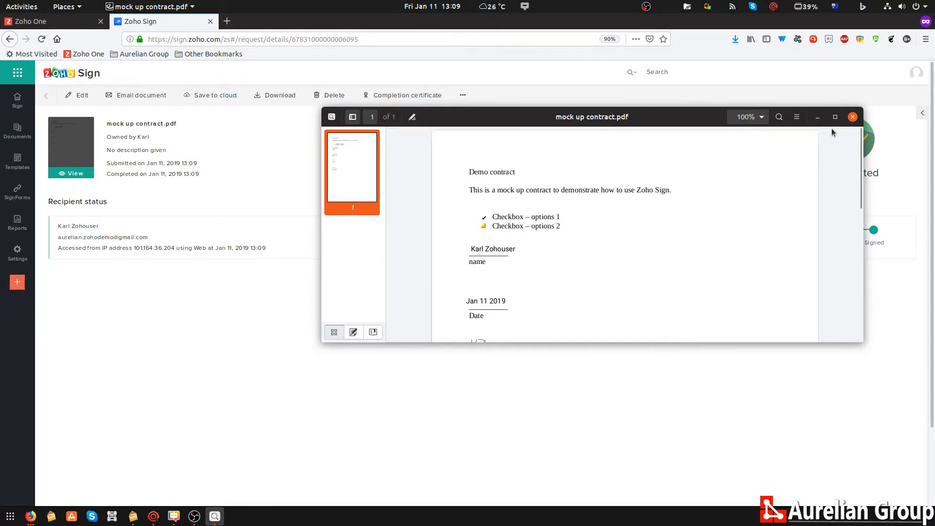
click(853, 116)
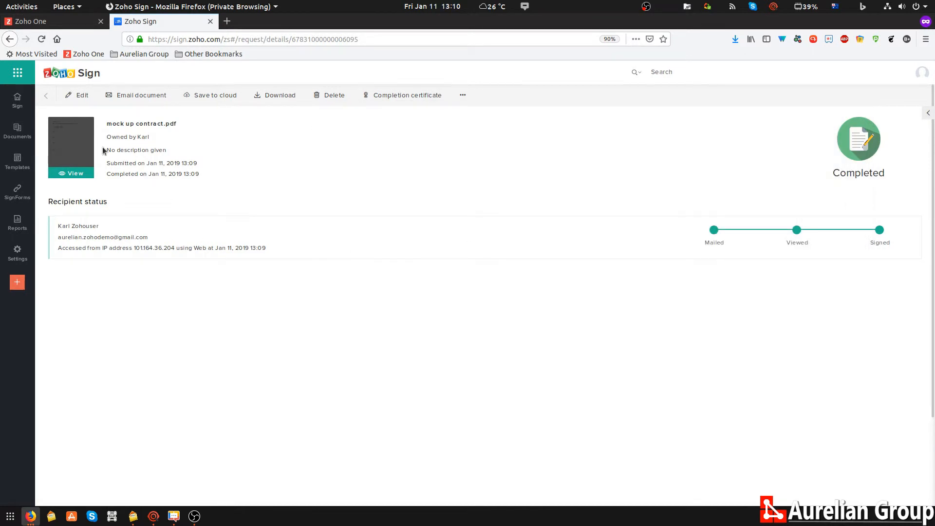
Step: Start a new send-for-signatures request and upload mock up contract.pdf to it
mouse_move(19, 109)
click(18, 109)
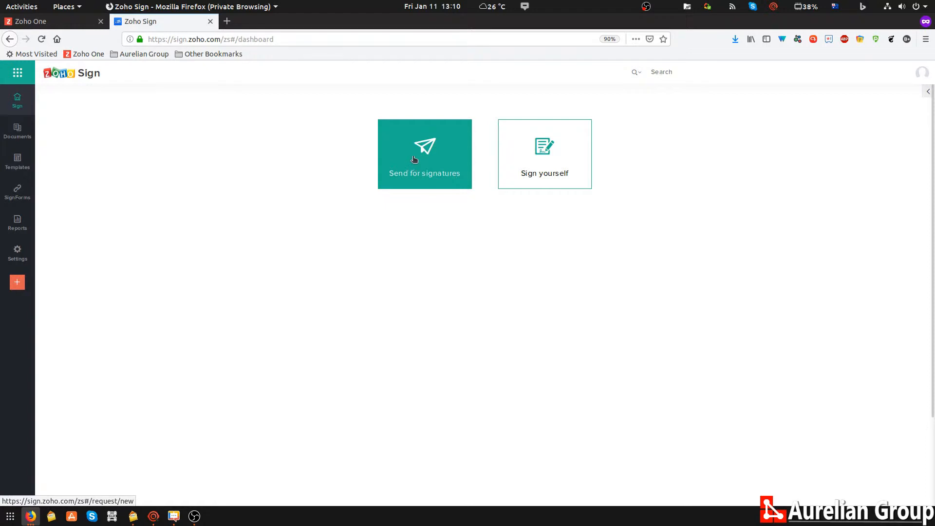
click(414, 159)
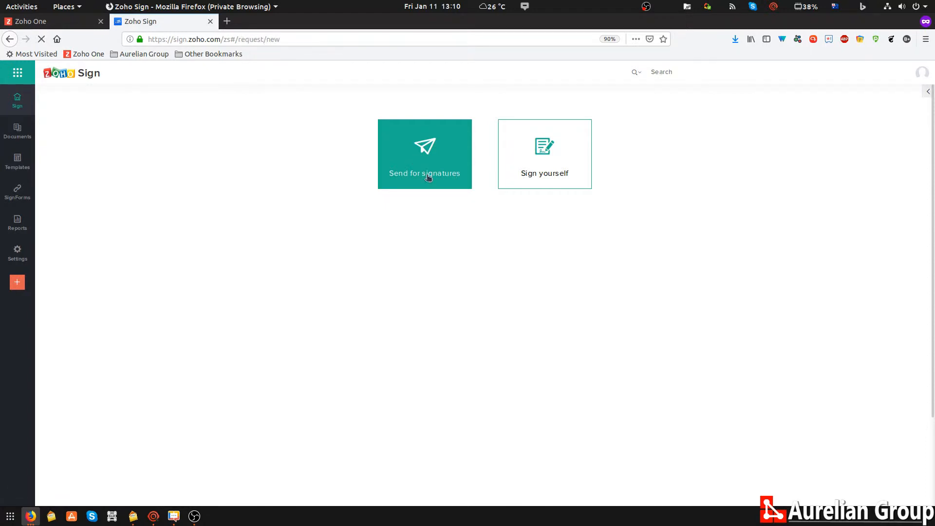
click(78, 242)
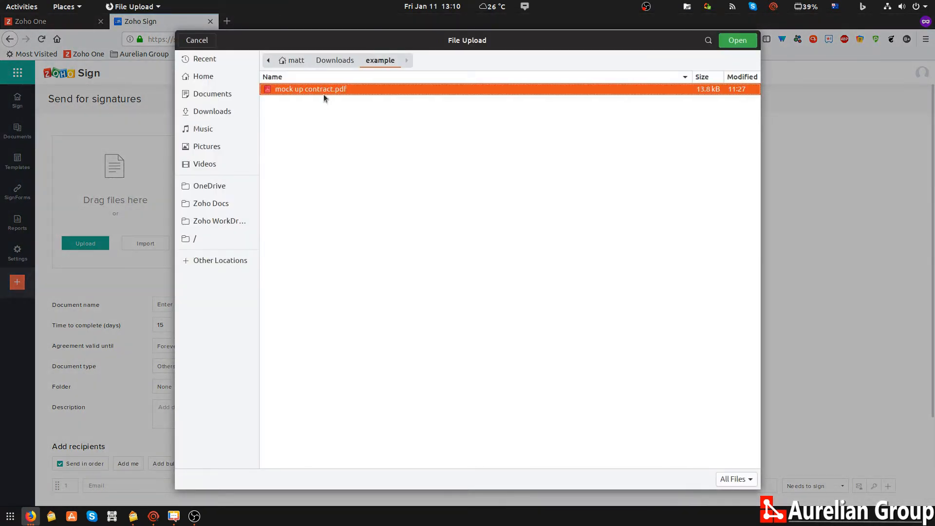
double_click(323, 90)
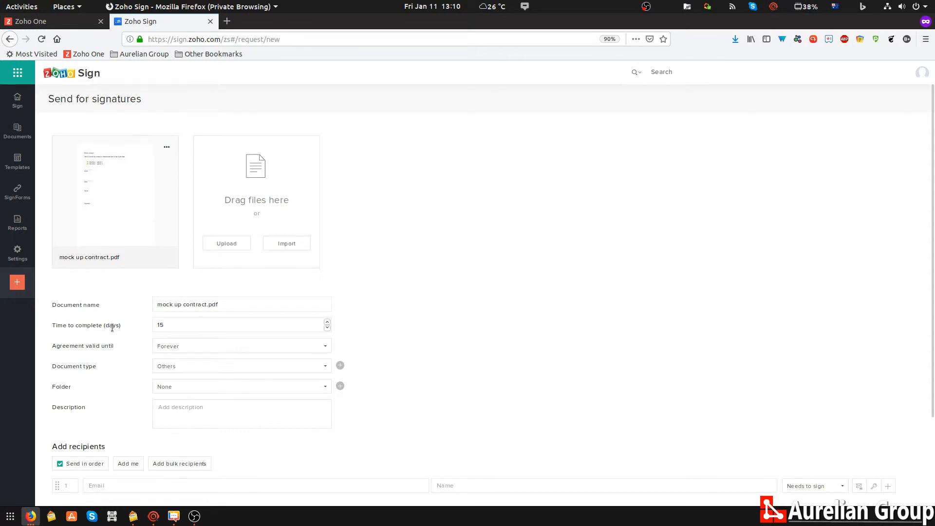
Step: Set the time to complete to 1 day and the agreement's validity date to Feb 16, 2019
click(326, 326)
click(326, 327)
click(325, 346)
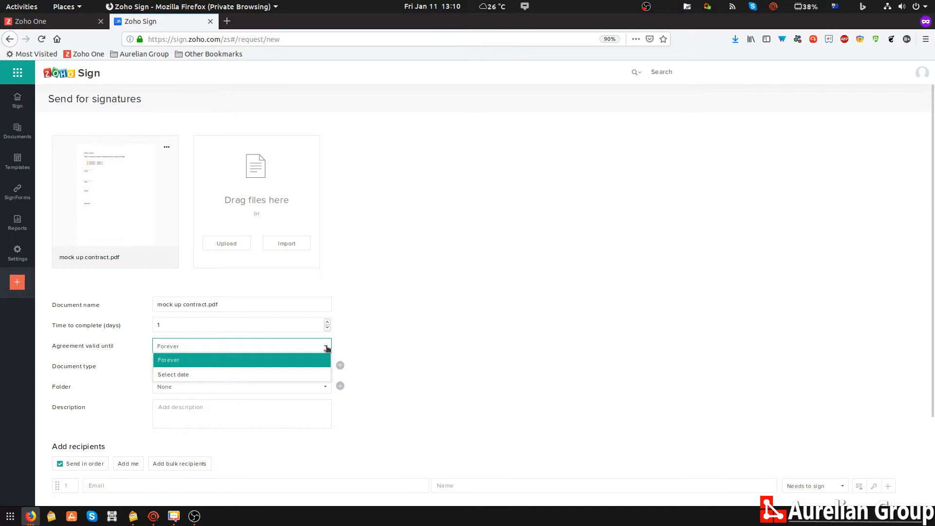
click(235, 374)
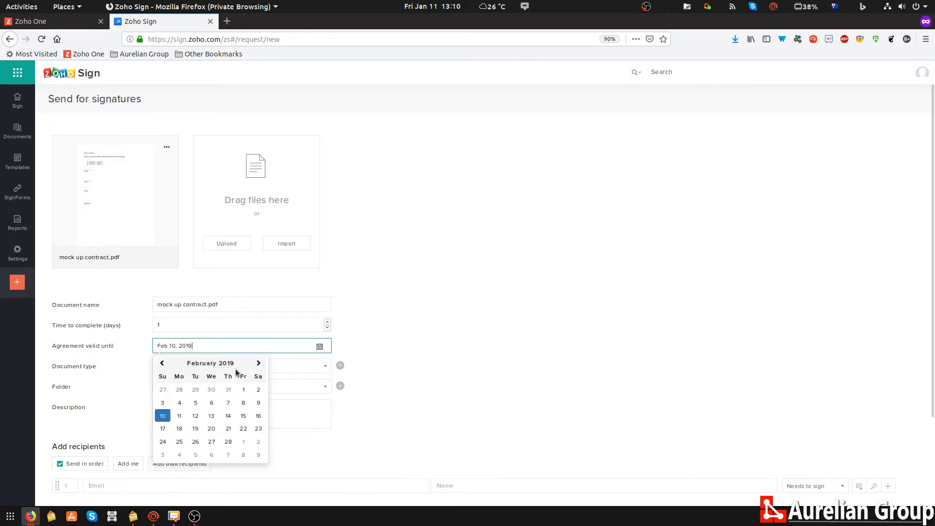
click(258, 415)
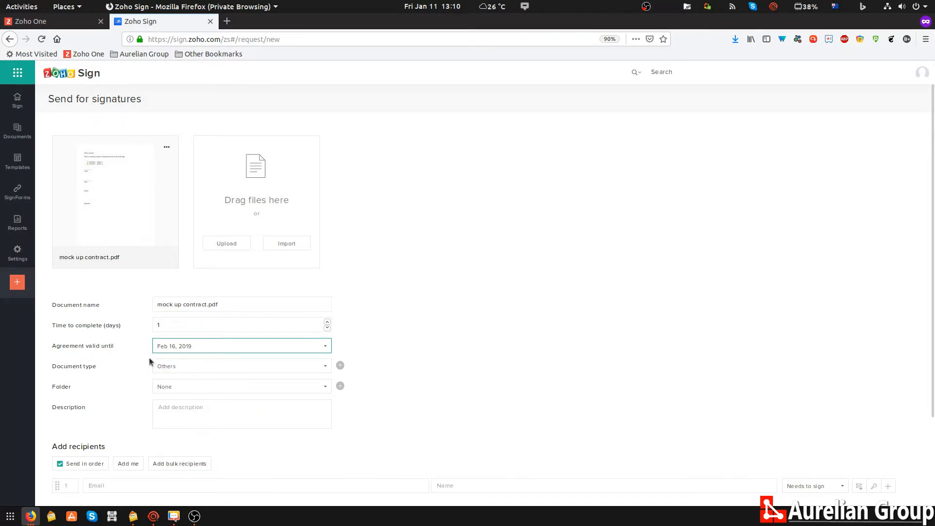
Step: Set the document type to "test contract" and the folder to "test contracts"
click(296, 371)
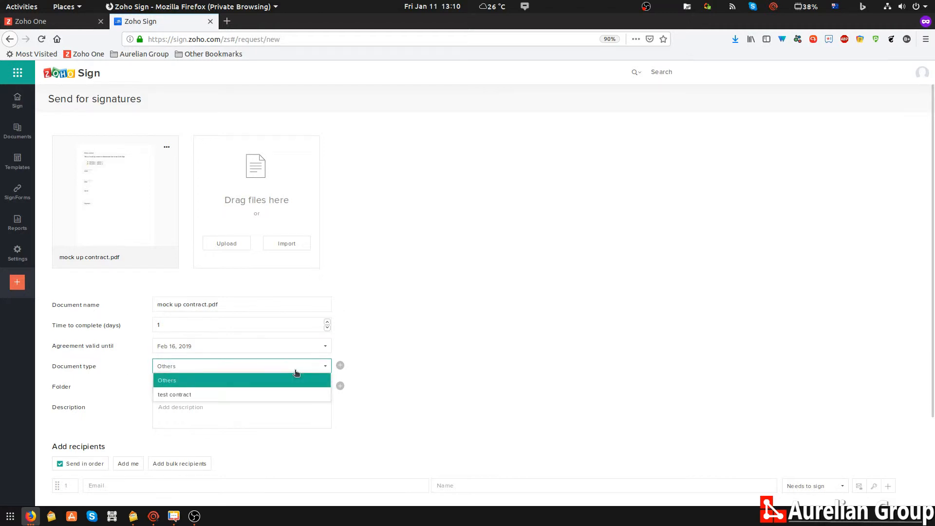
click(207, 392)
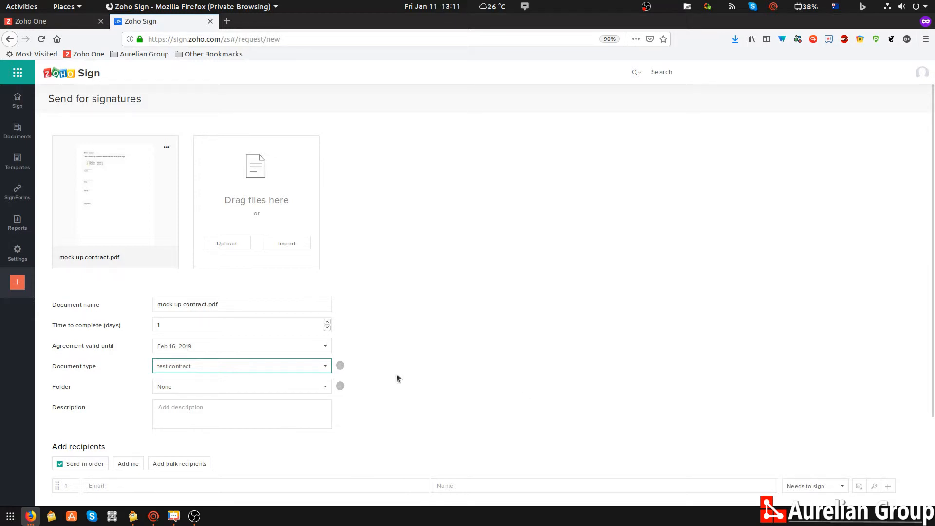
click(325, 387)
click(325, 386)
click(250, 413)
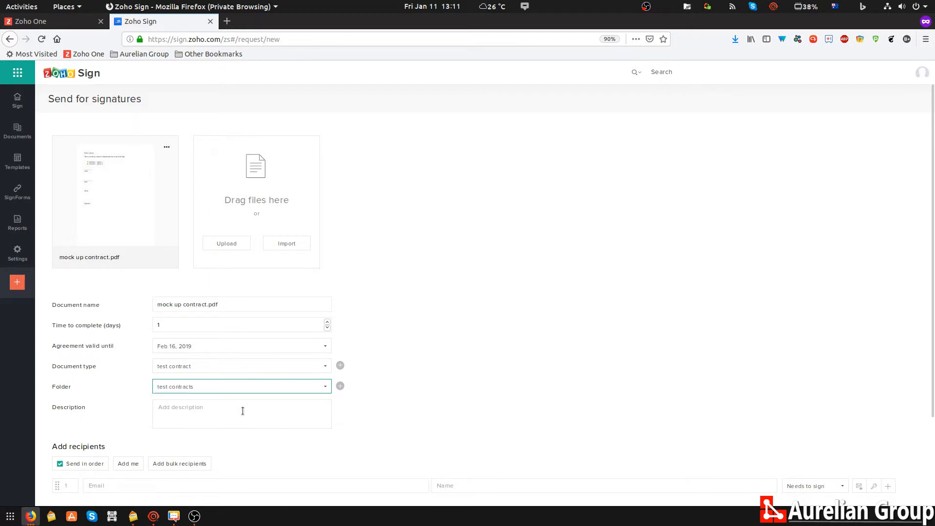
Step: Enter "gsfgsfgsdgfxsfdhg" as the description of the signature request
click(170, 408)
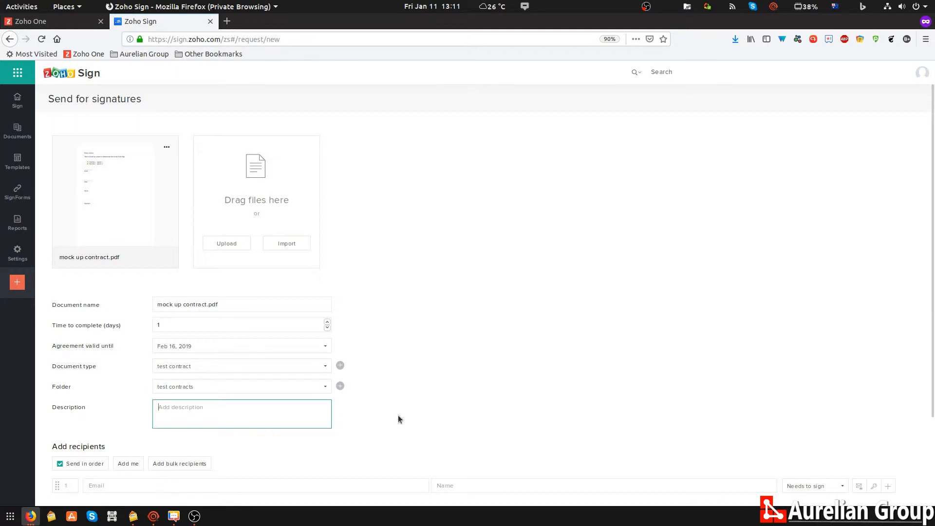
text(gsfgsfgsdgfxsfdhg)
scroll(338, 413, down, 2)
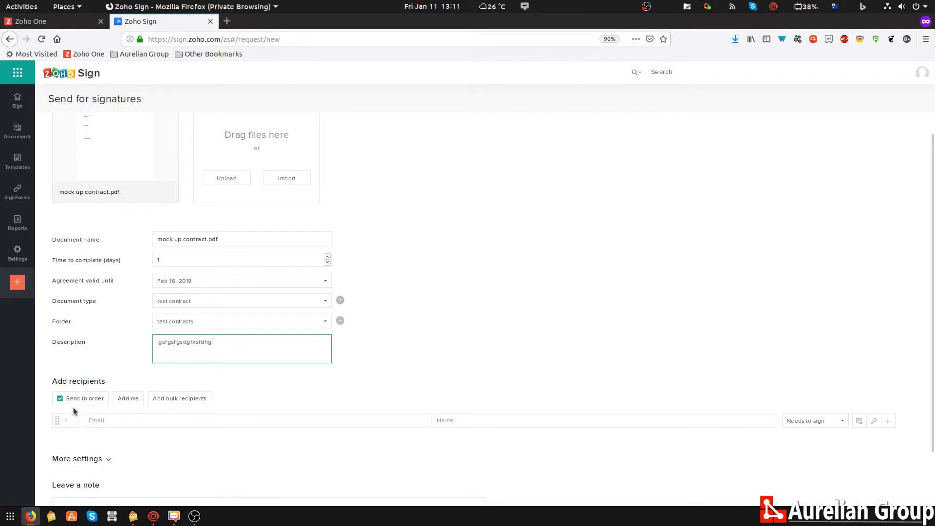
Step: Enter the first recipient's e-mail address, keeping the filled-in name and the "Needs to sign" role
scroll(209, 422, down, 1)
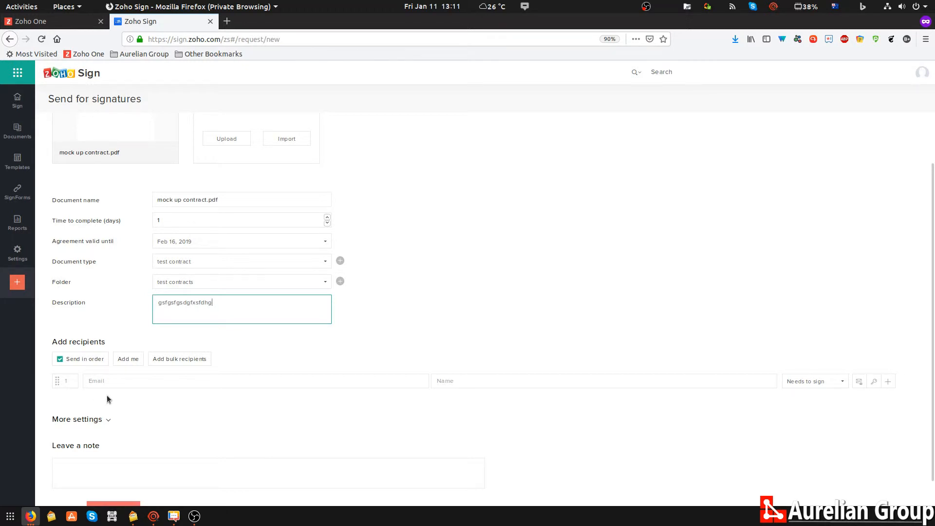
click(119, 382)
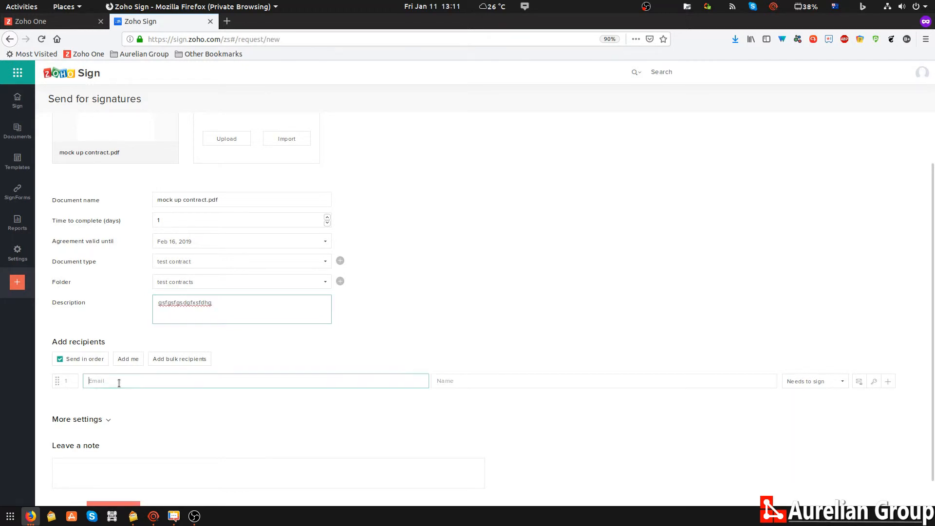
text(test.test.com)
key(BackSpace)
key(BackSpace)
key(BackSpace)
key(BackSpace)
key(BackSpace)
key(BackSpace)
key(BackSpace)
text(@test.com)
key(Tab)
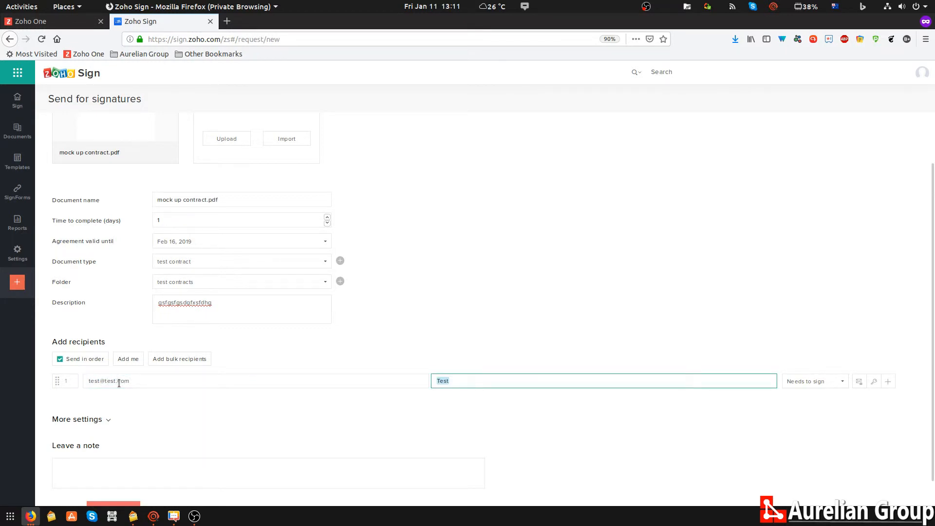
scroll(175, 409, down, 1)
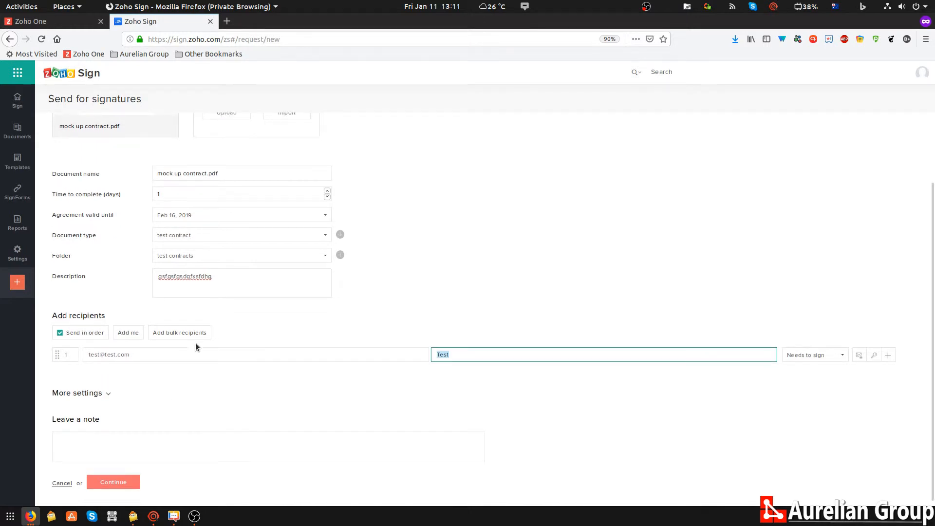
Step: Add yourself as the second recipient and continue to placing the fields on the contract
click(125, 333)
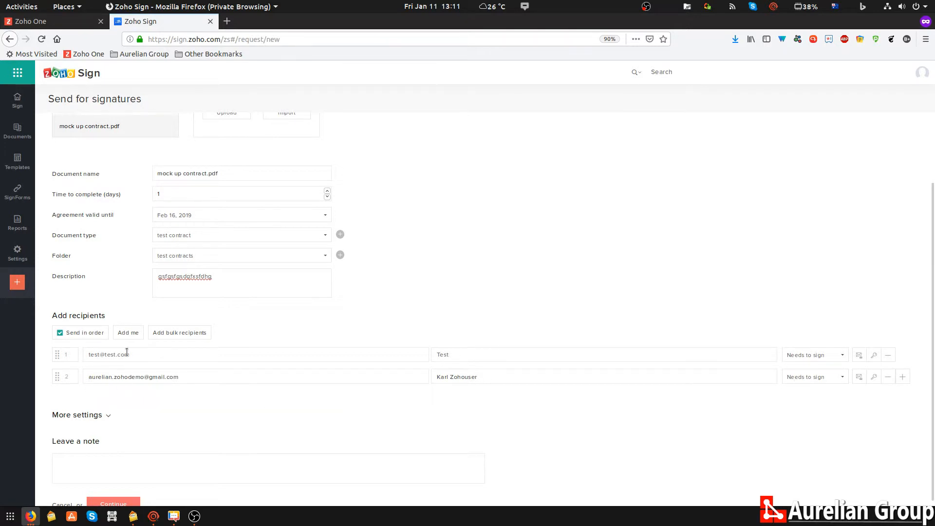
scroll(206, 403, down, 1)
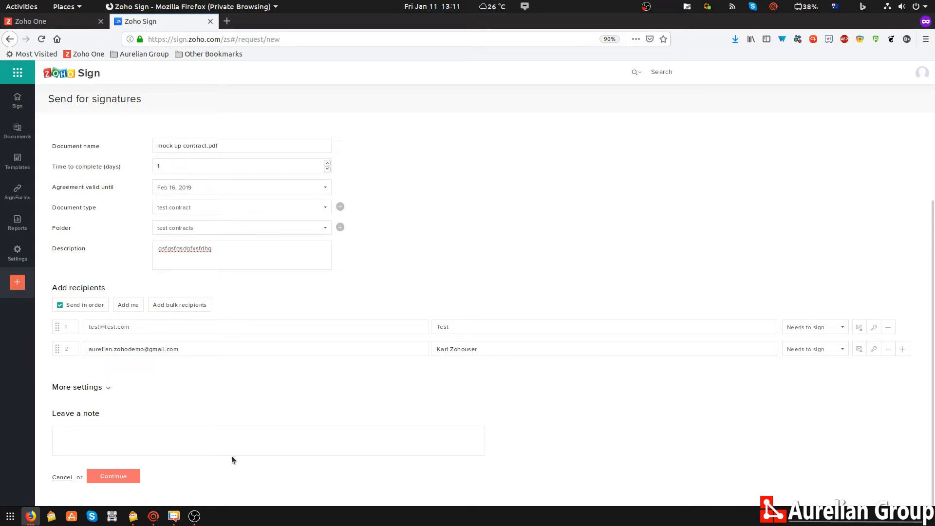
scroll(248, 438, up, 2)
scroll(248, 441, down, 2)
click(128, 477)
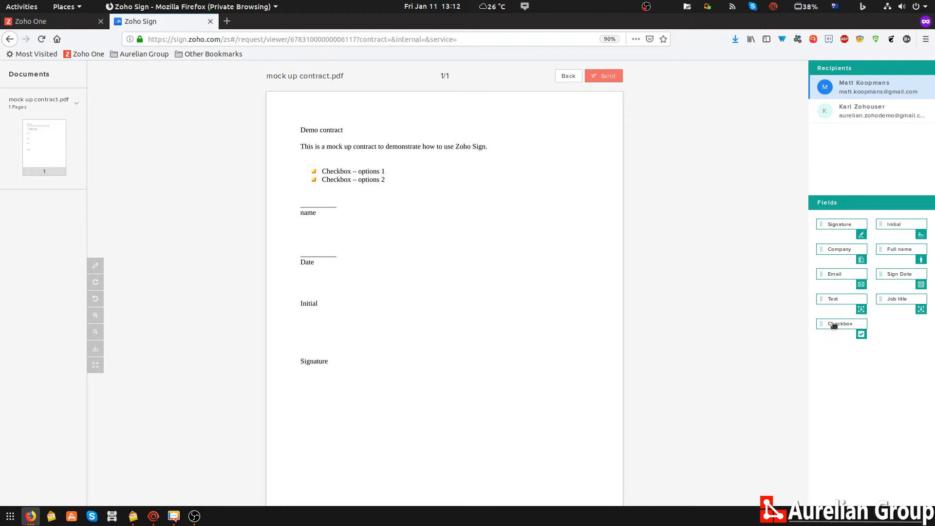
Step: For the first recipient, place checkboxes beside options 1 and 2 and Full name, Sign Date, Initial and Signature fields above their matching labels
drag(704, 311, 325, 176)
drag(846, 325, 334, 186)
drag(896, 250, 320, 203)
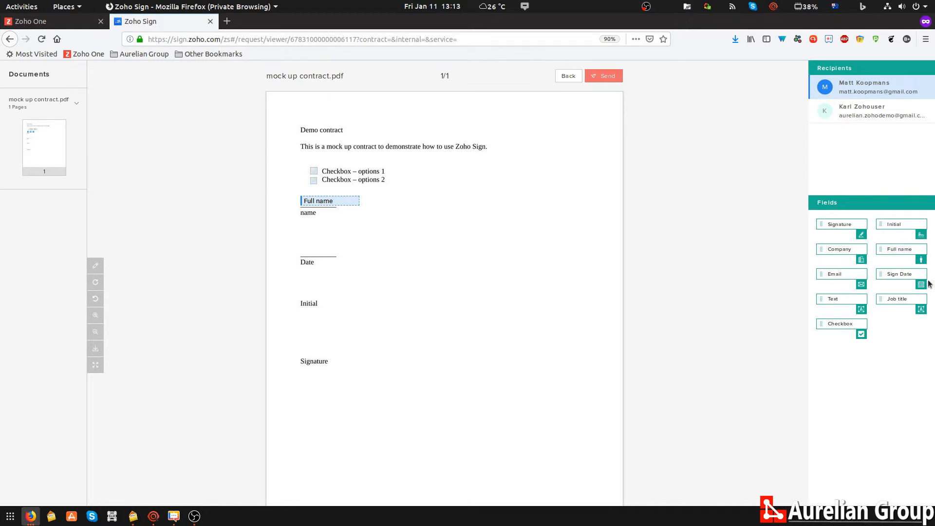
drag(913, 278, 334, 253)
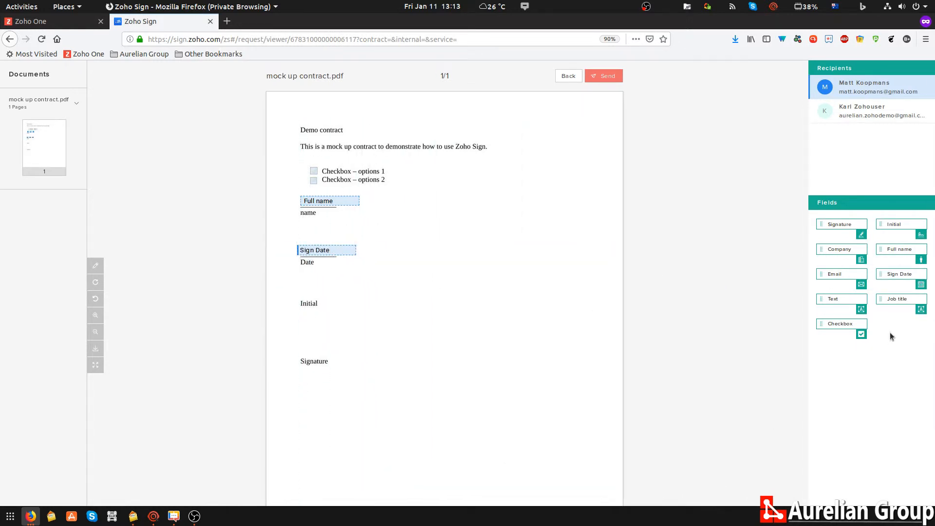
drag(889, 224, 317, 293)
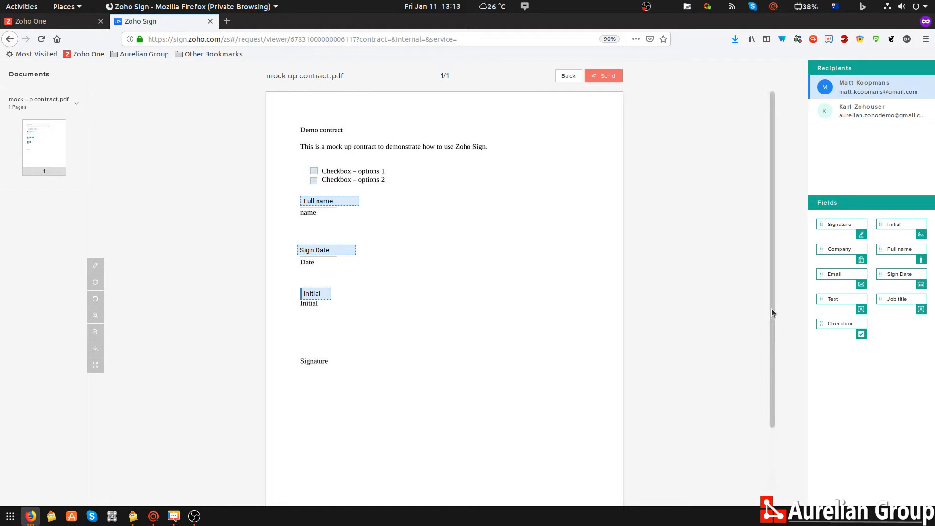
mouse_move(839, 225)
mouse_down()
mouse_move(480, 293)
mouse_move(342, 333)
mouse_move(316, 353)
mouse_up()
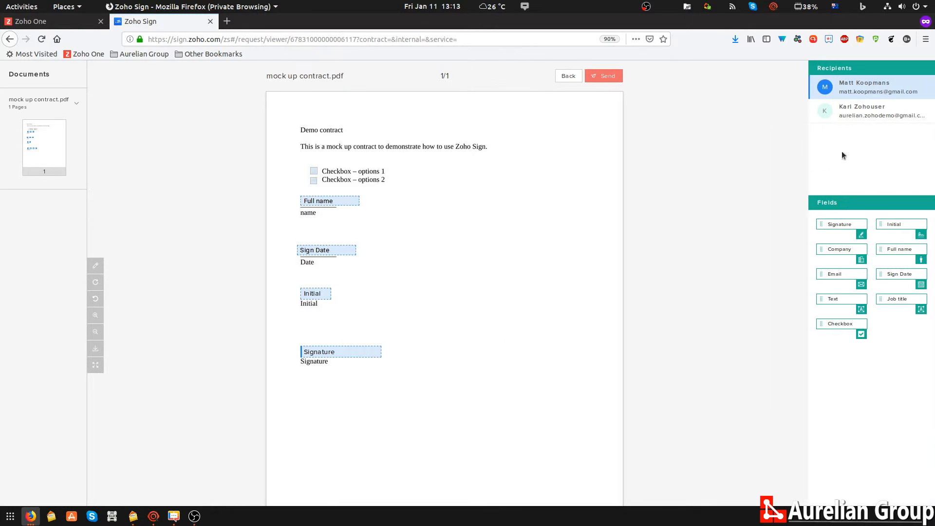
Step: For the second recipient, place a Signature field beside the first signer's signature, with Full name and Company fields stacked below it
click(850, 119)
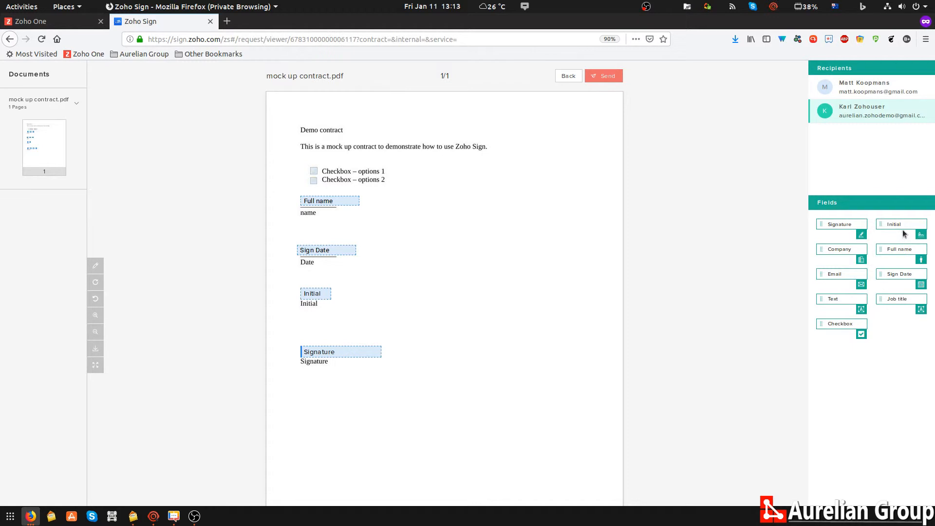
mouse_move(839, 225)
mouse_down()
mouse_move(518, 313)
mouse_move(503, 332)
mouse_move(504, 355)
mouse_up()
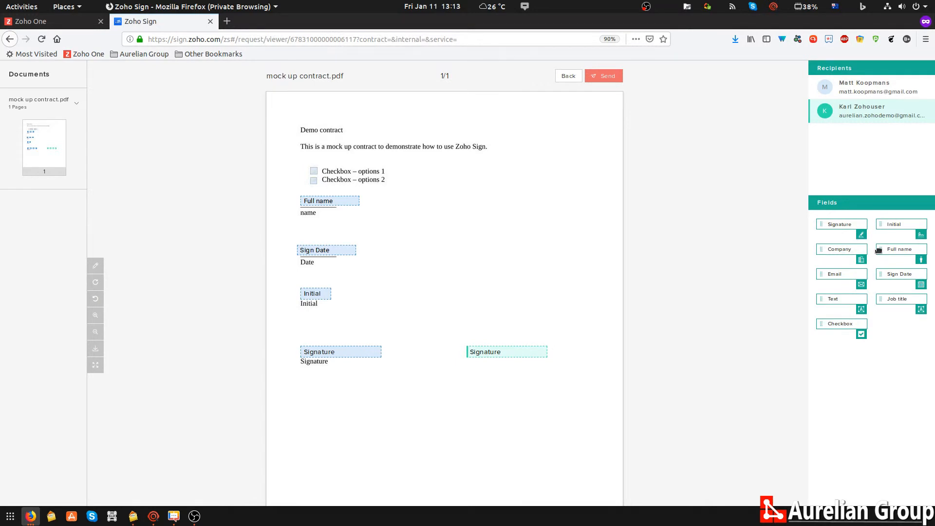
mouse_move(893, 253)
mouse_down()
mouse_move(545, 375)
mouse_move(481, 371)
mouse_up()
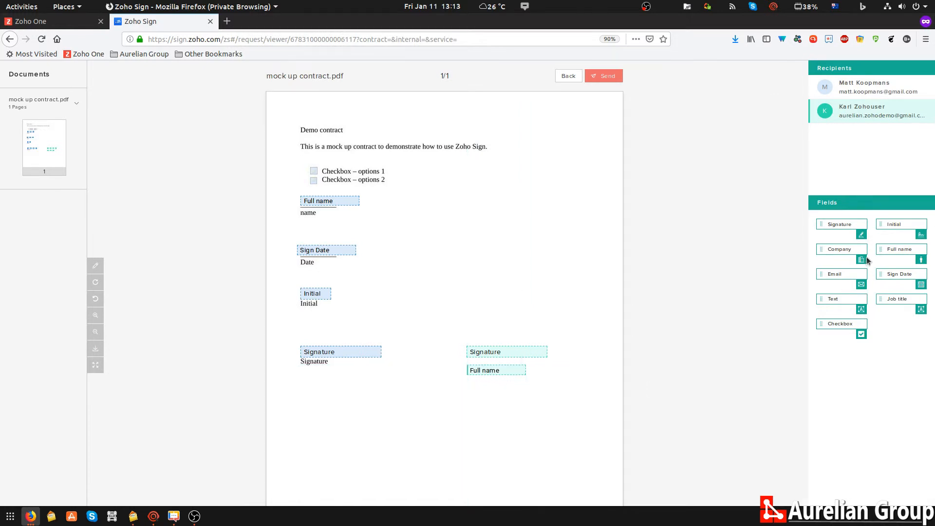
drag(833, 254, 481, 393)
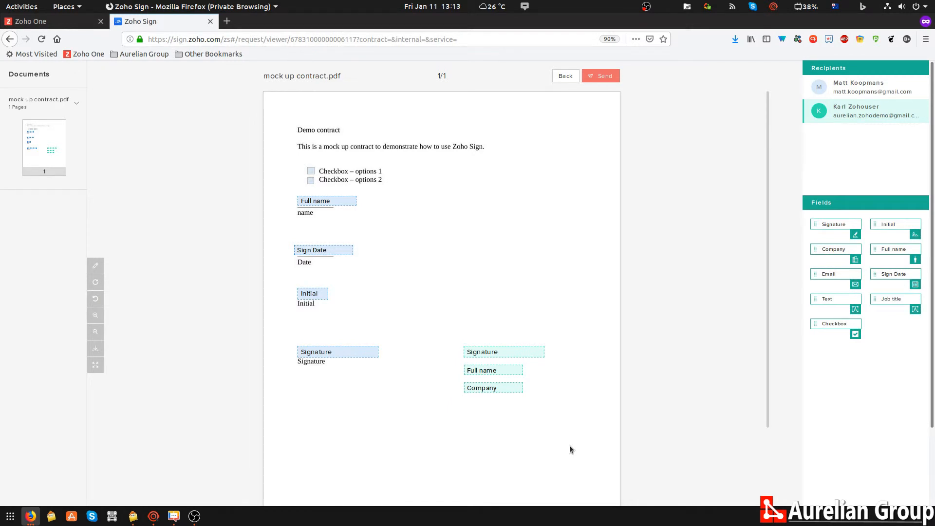
Step: Send the contract for signatures and confirm the number of fields for each recipient
click(610, 76)
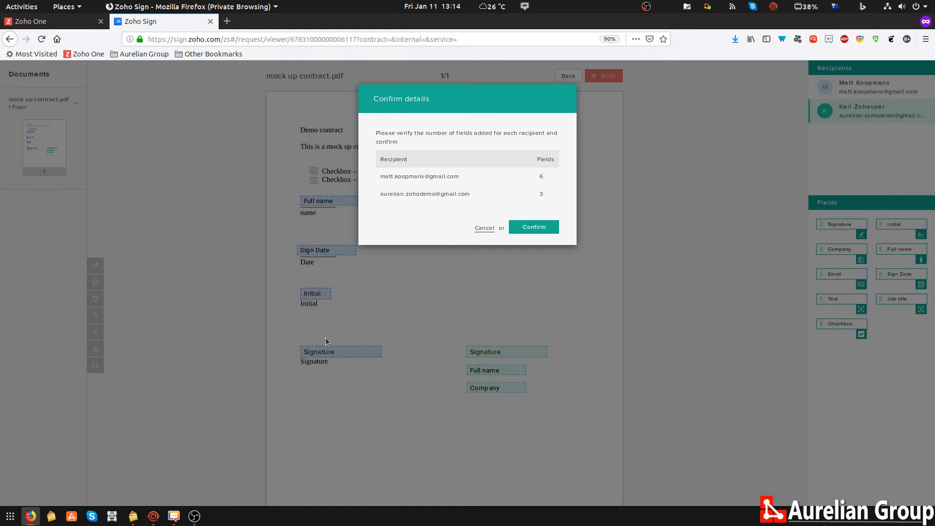
click(544, 229)
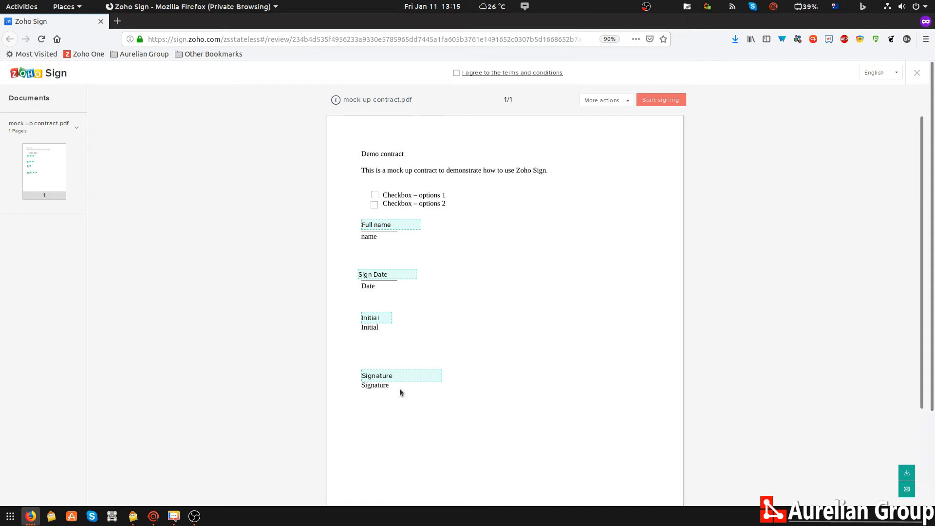
Step: As the first signer, read through the terms and conditions of the received contract and agree to them
click(536, 73)
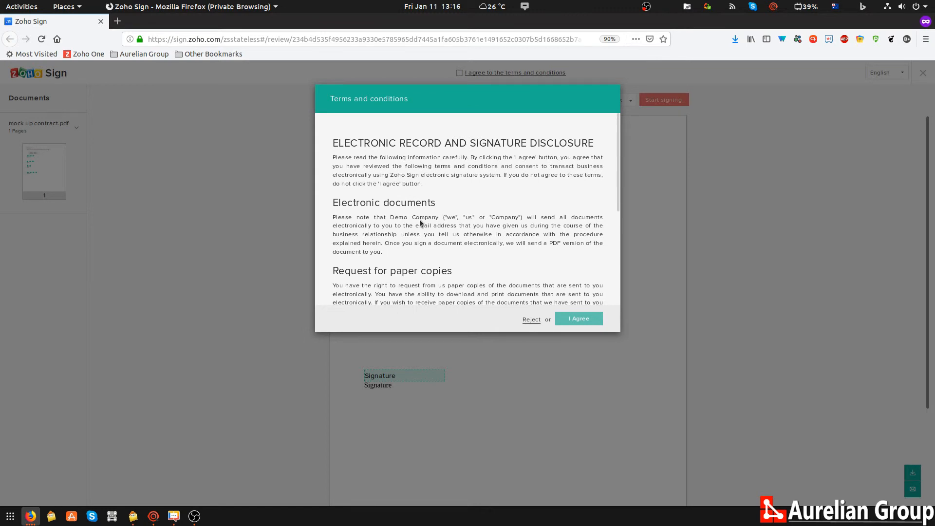
scroll(408, 236, down, 1)
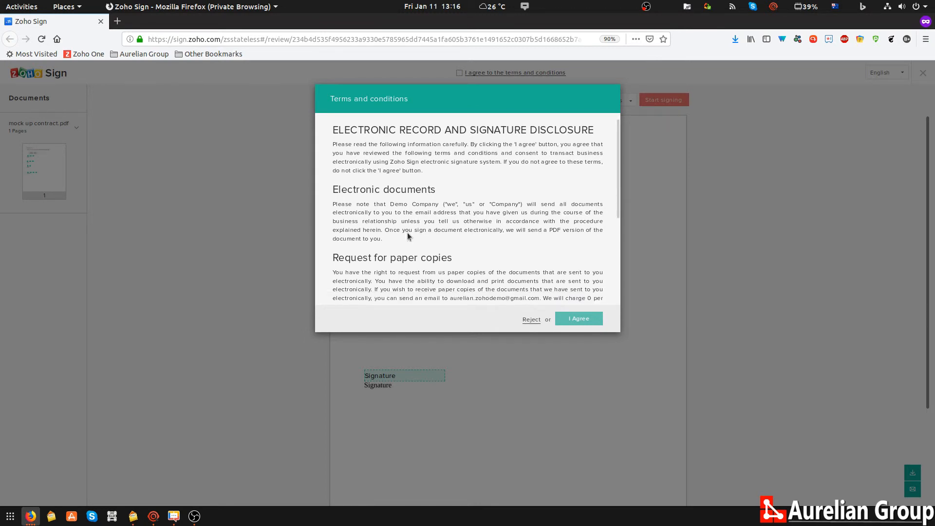
scroll(408, 237, down, 1)
scroll(411, 233, down, 3)
scroll(420, 227, down, 4)
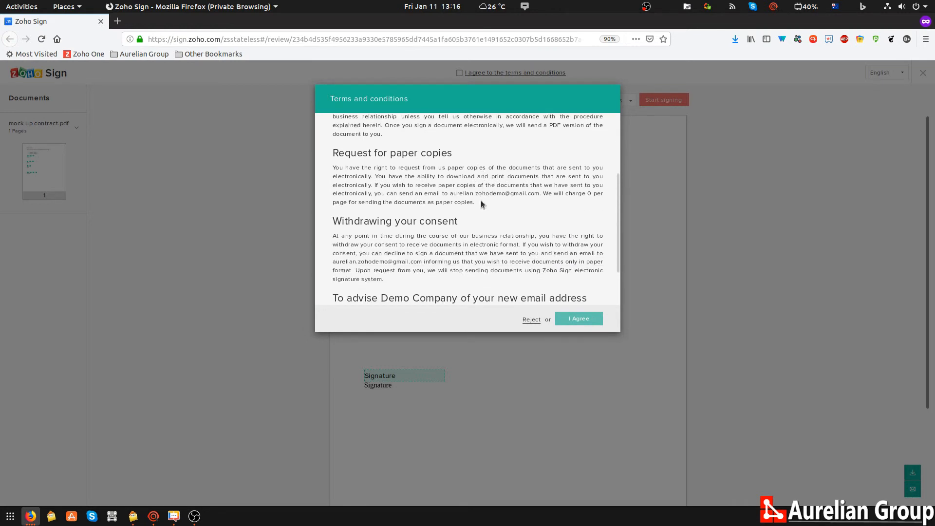
scroll(533, 193, down, 2)
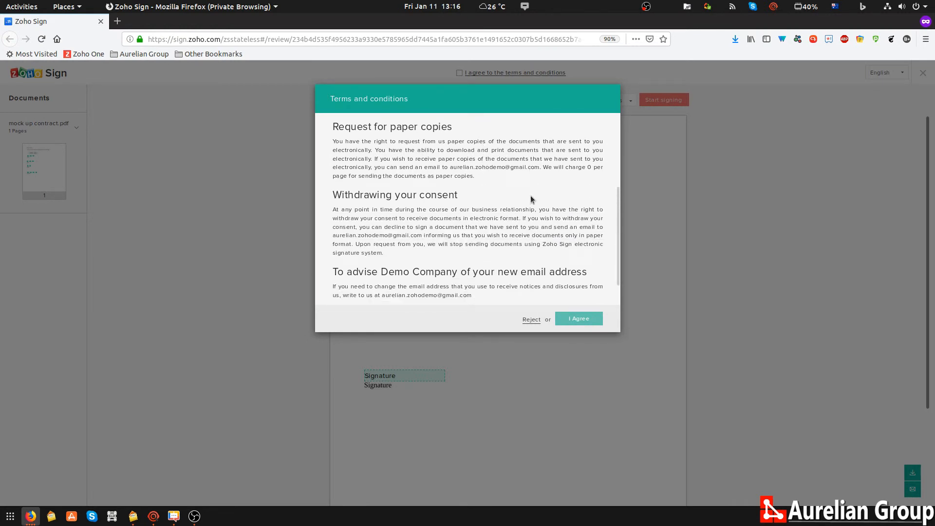
scroll(503, 226, down, 3)
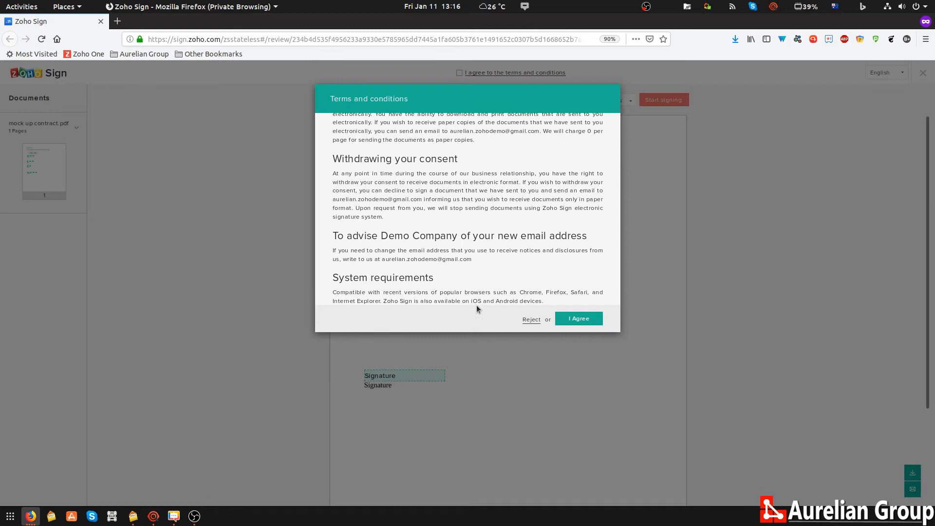
click(567, 319)
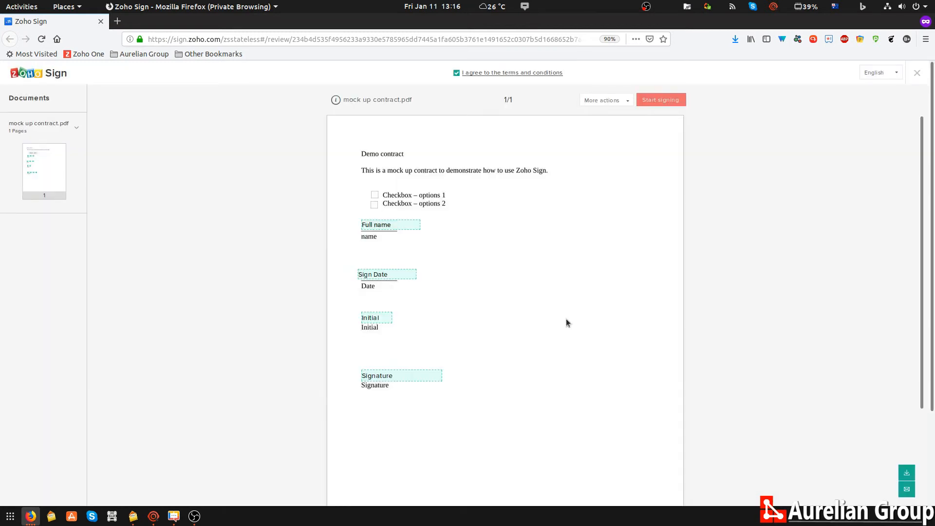
click(631, 102)
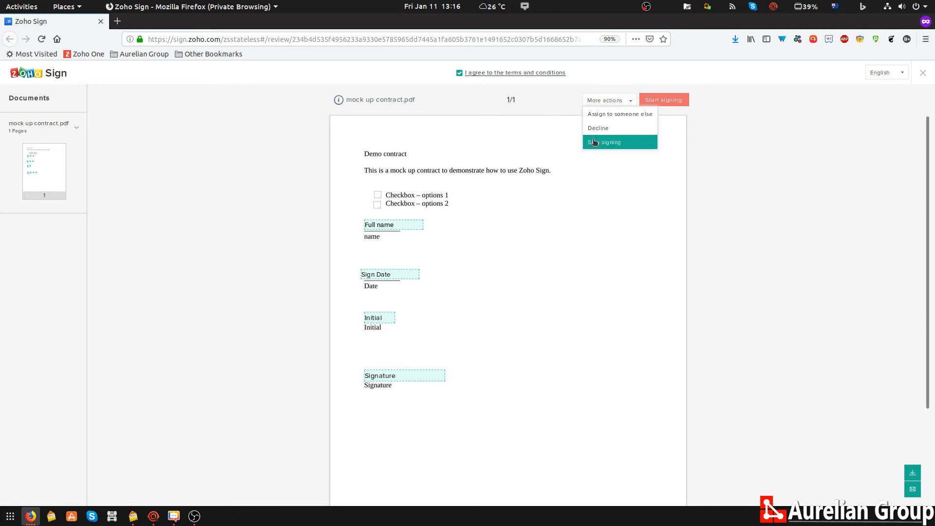
click(684, 235)
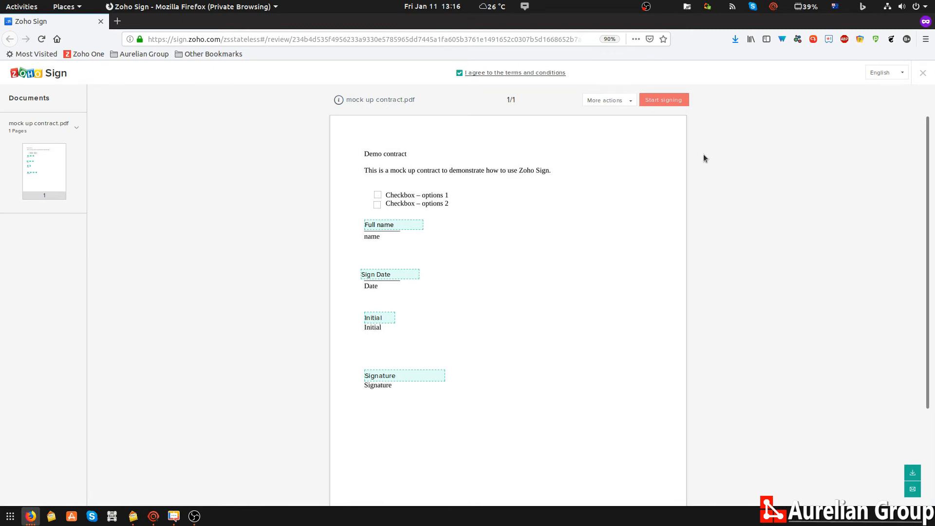
Step: Start signing the contract and select only the checkbox for option 1
click(671, 100)
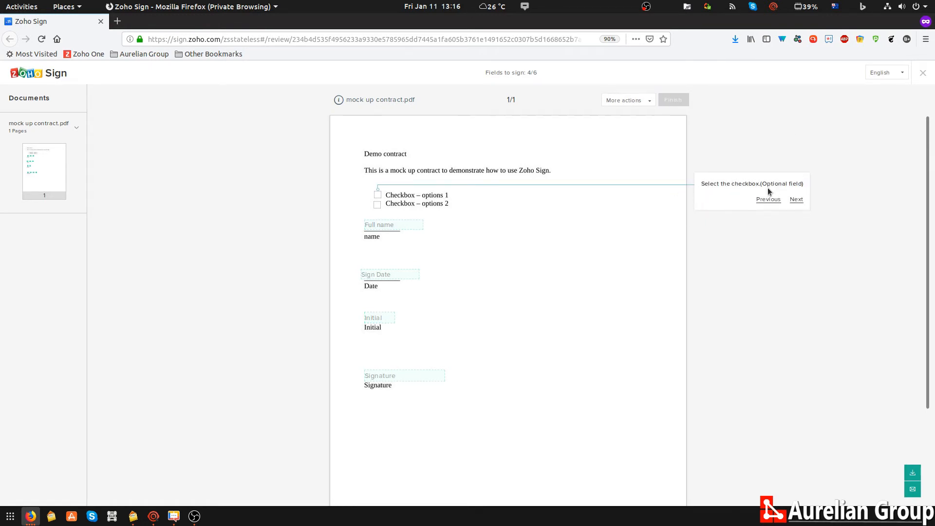
click(377, 195)
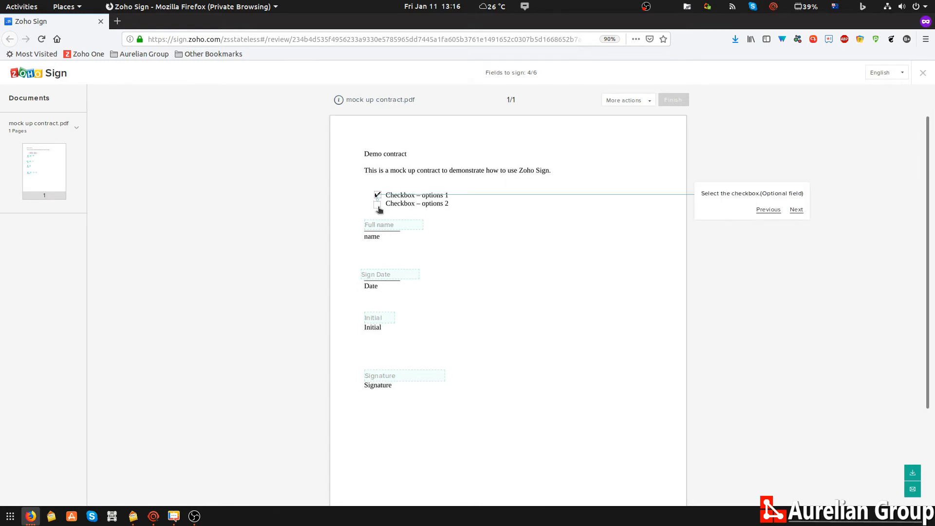
click(378, 205)
click(379, 206)
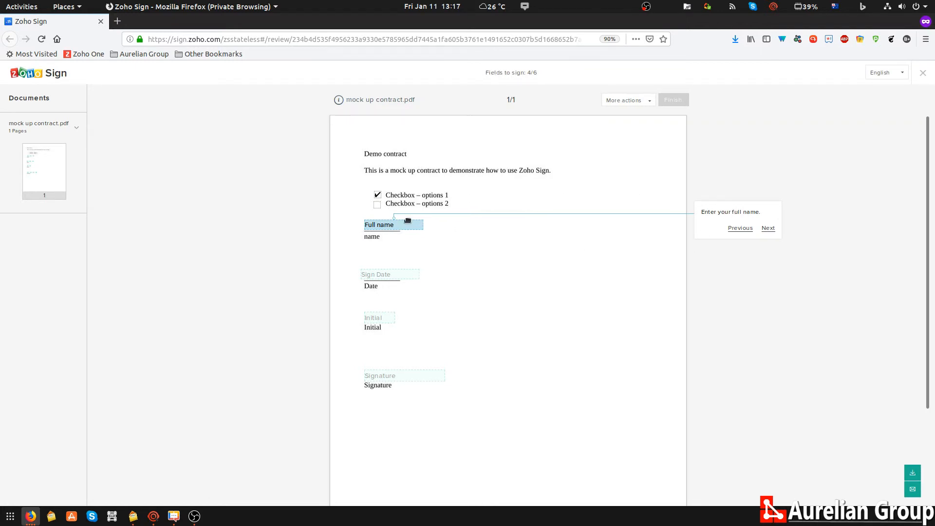
Step: Fill in the Full name field with "my name" and insert Jan 11 2019 as the sign date
click(398, 224)
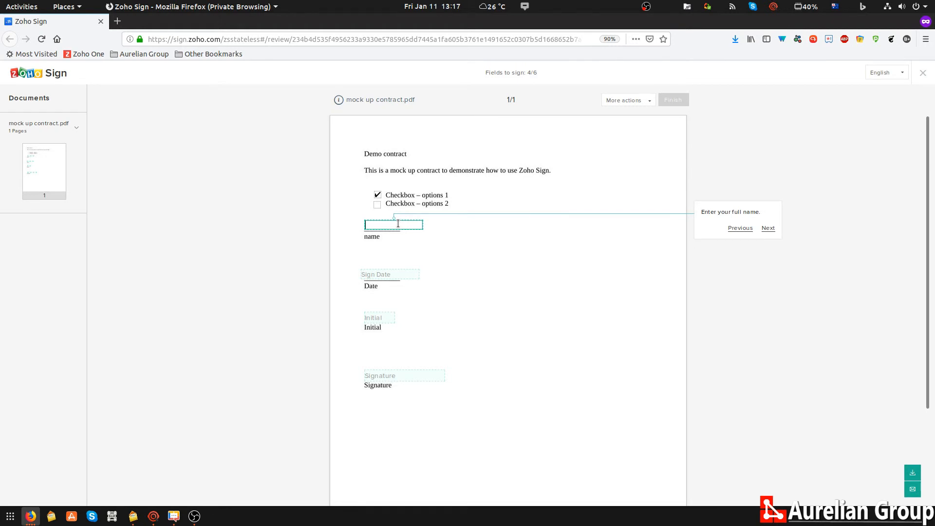
text(myn)
key(BackSpace)
text(name)
click(390, 275)
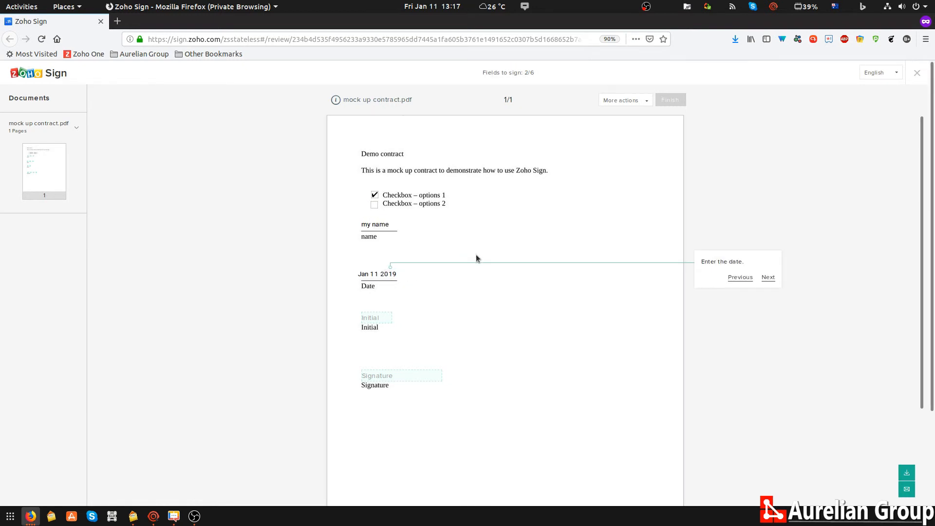
Step: Draw a handwritten signature and initials in black and insert the initials into the contract's Initial field
click(369, 317)
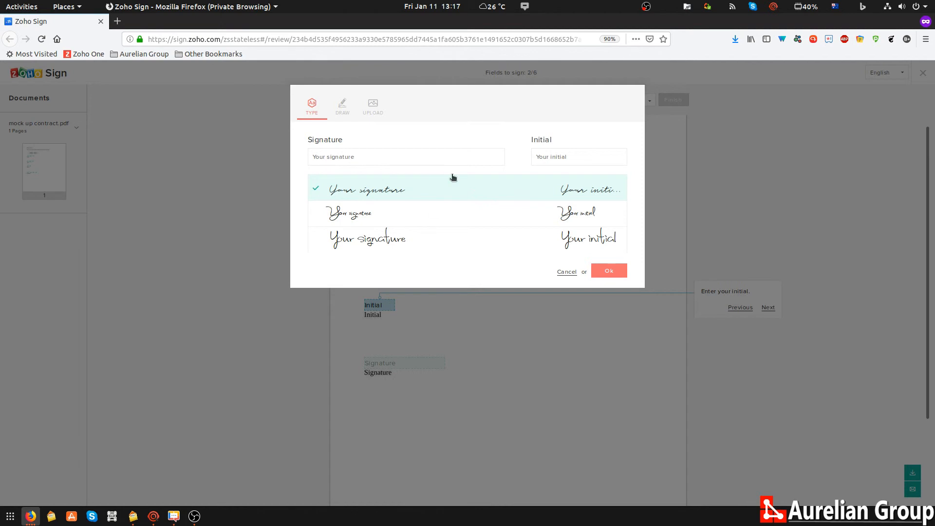
click(343, 106)
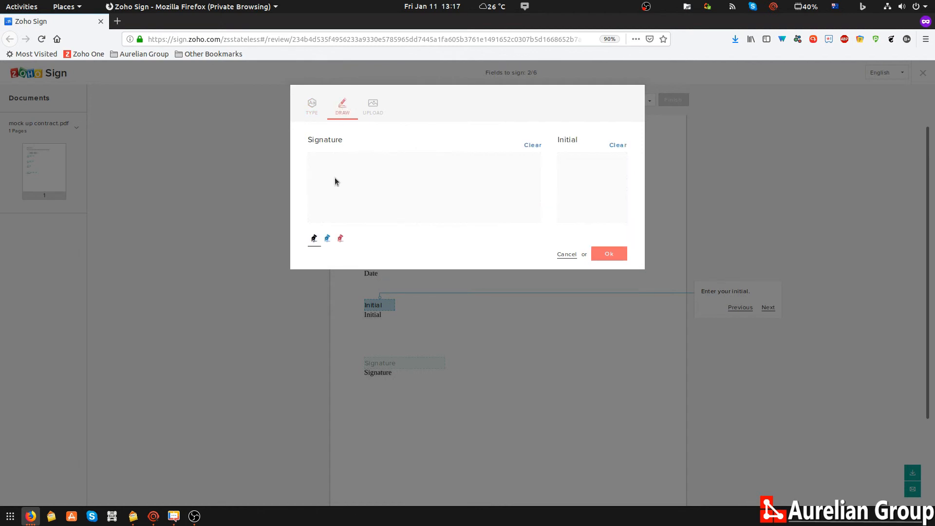
mouse_move(323, 181)
mouse_down()
mouse_move(338, 160)
mouse_move(356, 173)
mouse_move(345, 200)
mouse_move(342, 181)
mouse_up()
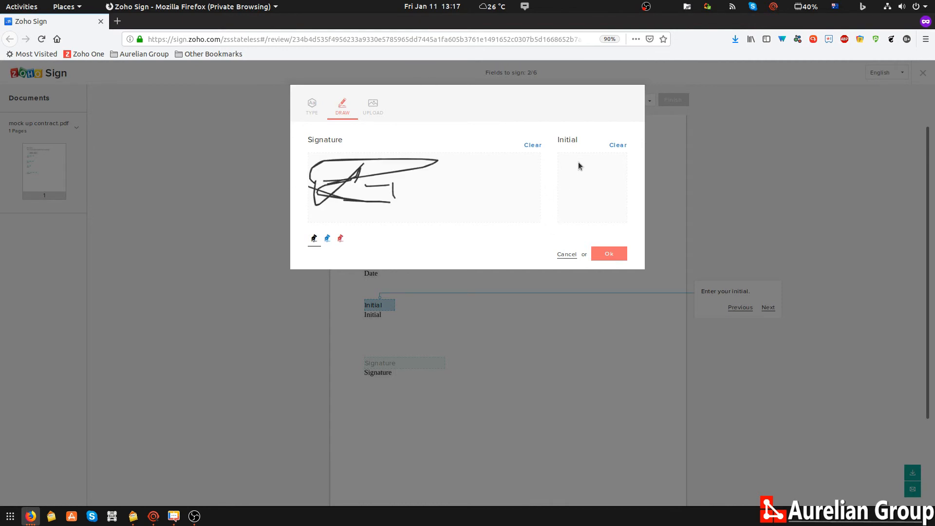
mouse_move(579, 174)
mouse_down()
mouse_move(579, 186)
mouse_move(601, 197)
mouse_up()
drag(593, 156, 581, 192)
click(603, 258)
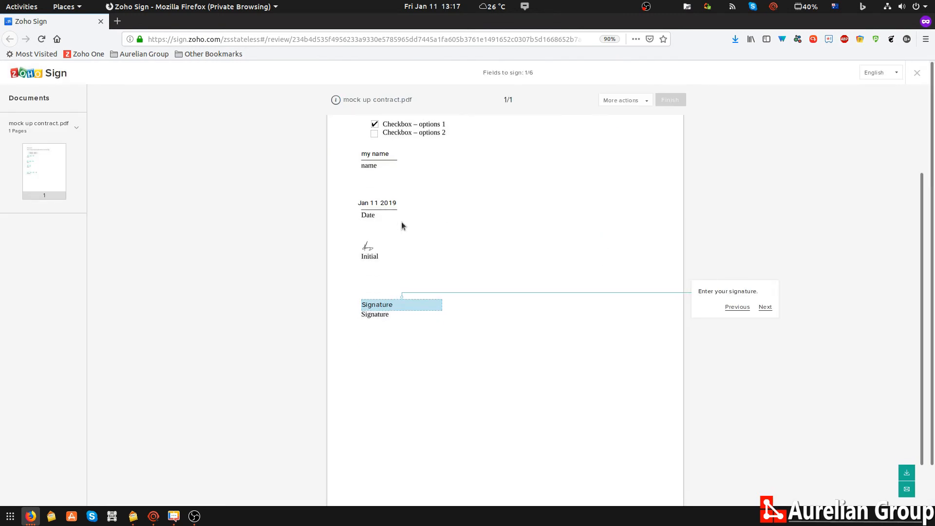
Step: Insert the drawn signature into the Signature field and finish signing as the first recipient
click(396, 308)
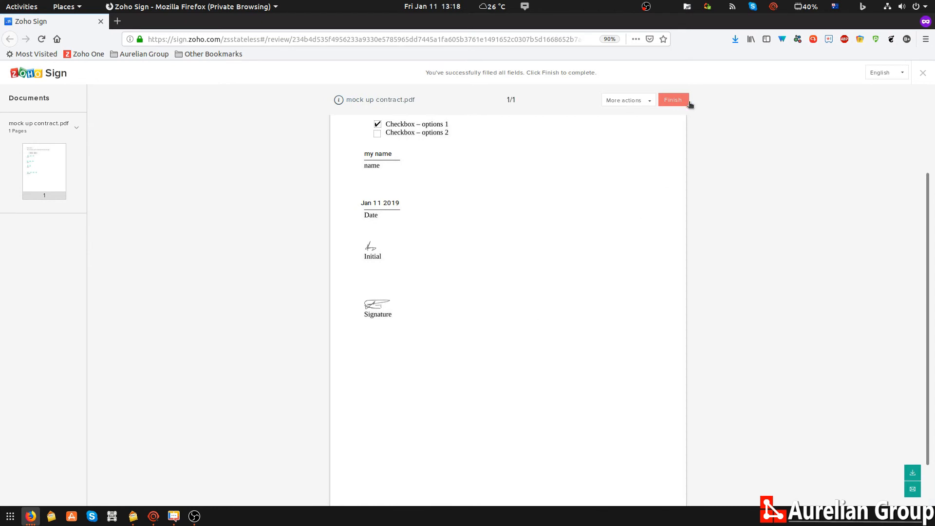
click(674, 100)
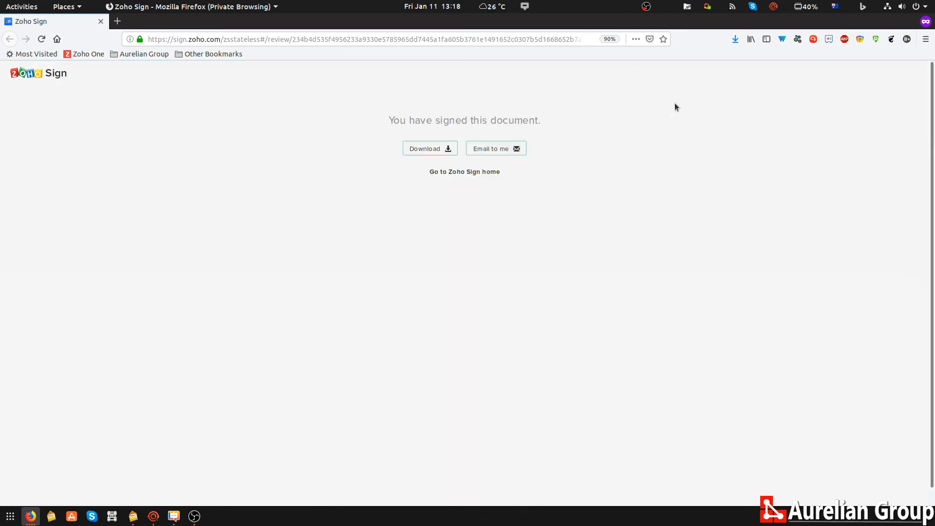
Step: Download the signed mock up contract.pdf, open it in Document Viewer, check the filled fields and signature, and close it
click(421, 147)
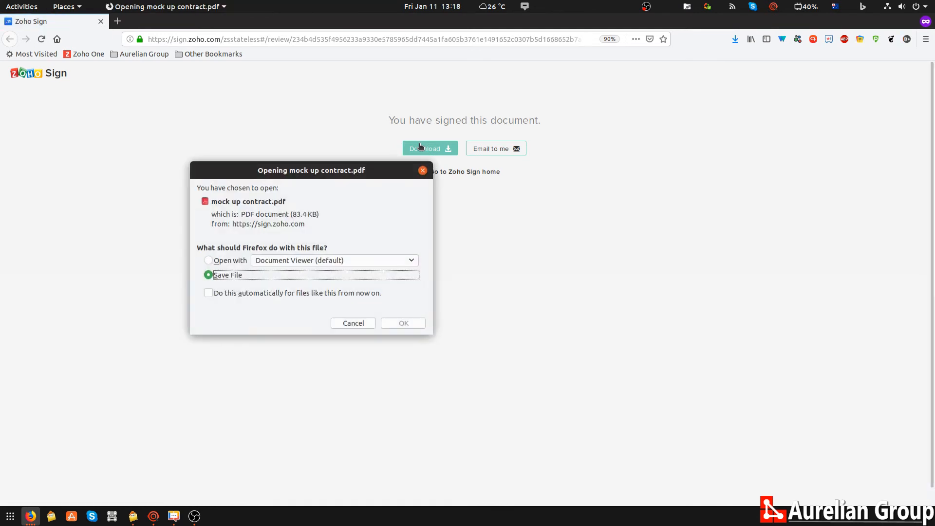
click(235, 262)
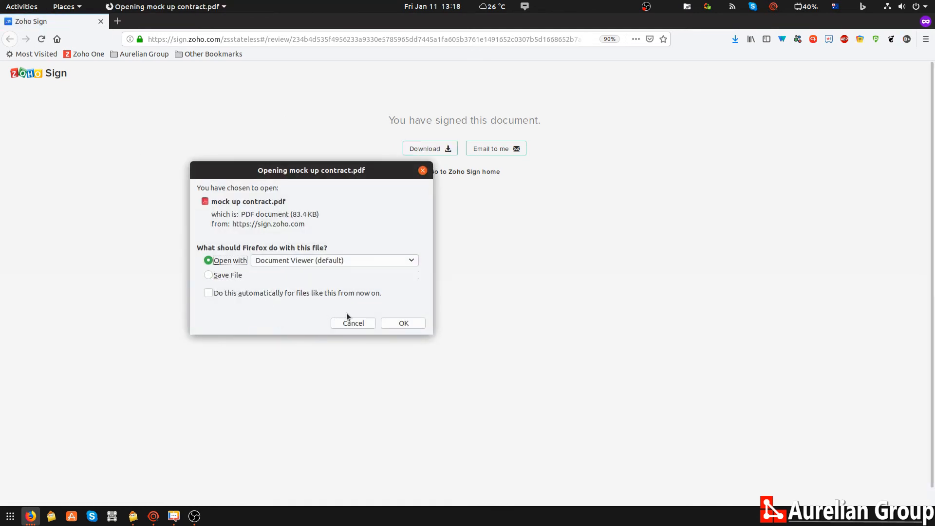
click(423, 327)
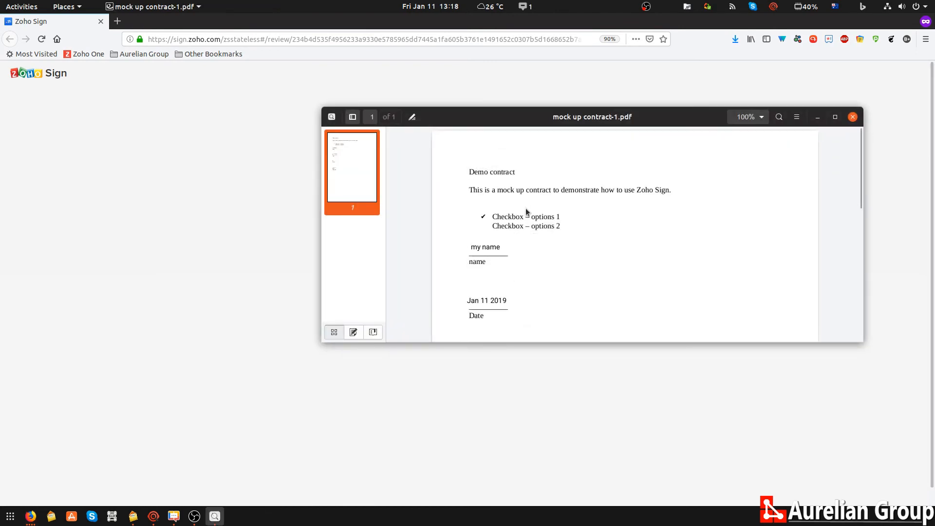
scroll(525, 212, down, 5)
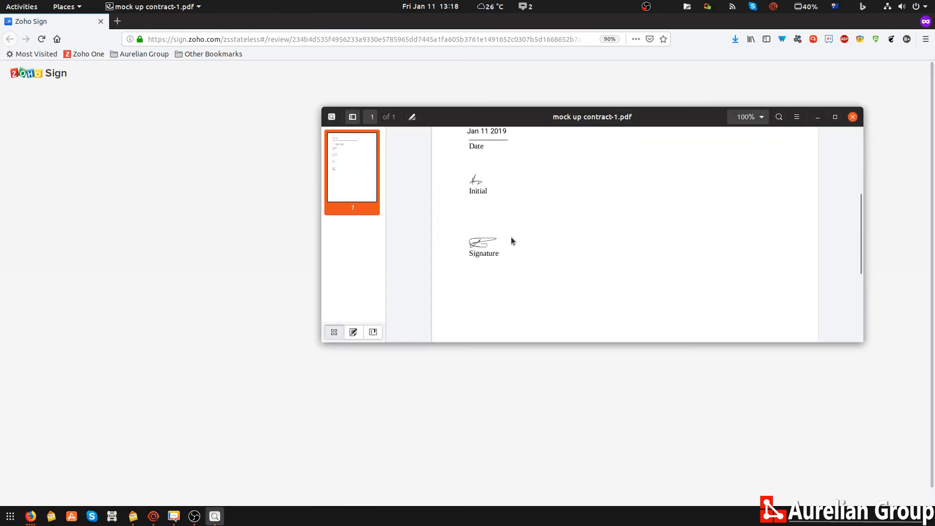
scroll(487, 229, down, 3)
scroll(508, 232, up, 8)
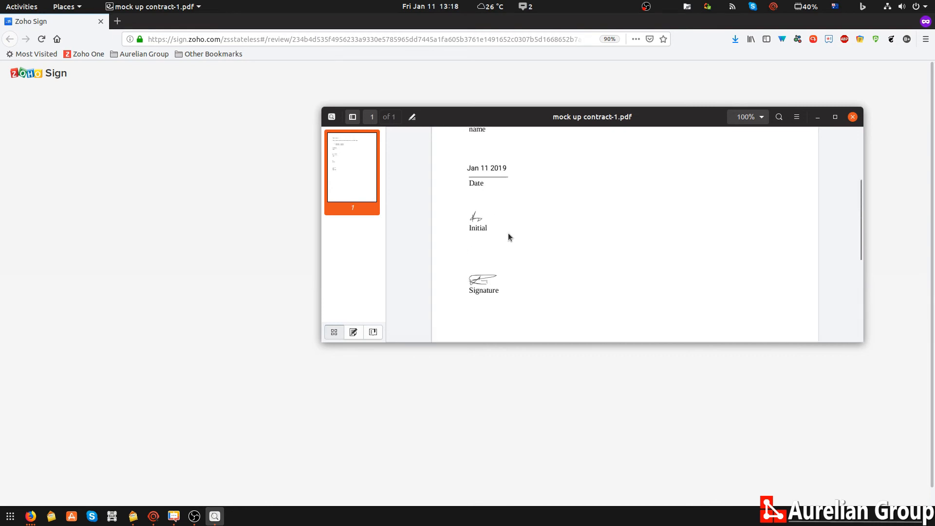
click(852, 117)
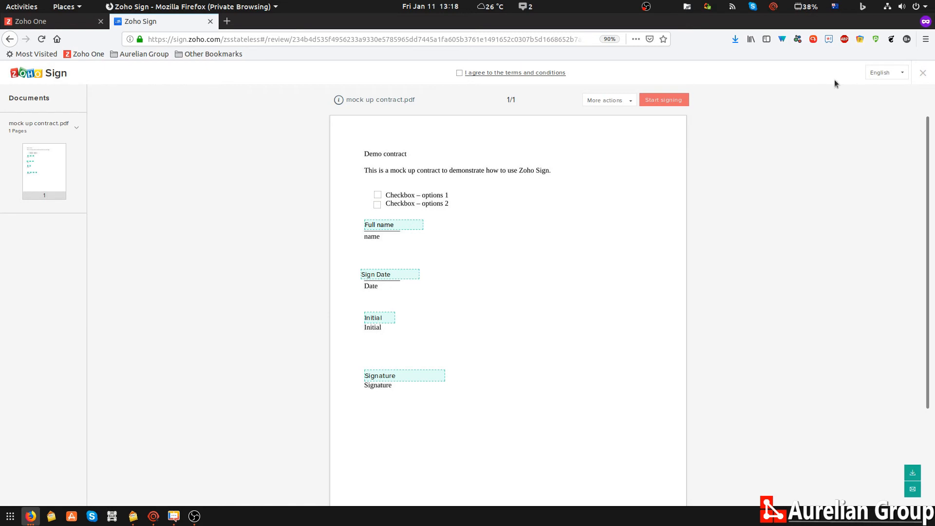
Step: Close the old contract review, reopen Zoho Sign from Zoho One and open the mock up contract.pdf that needs a signature
click(210, 21)
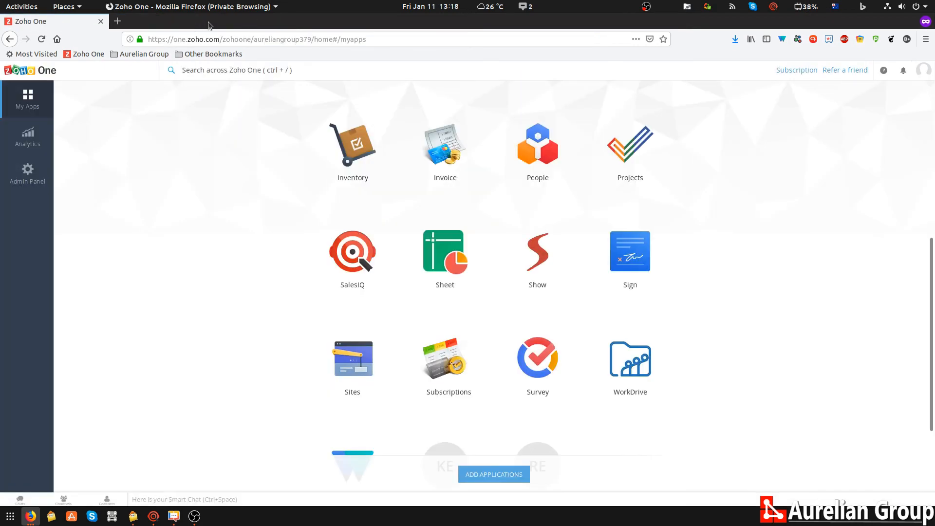
click(622, 253)
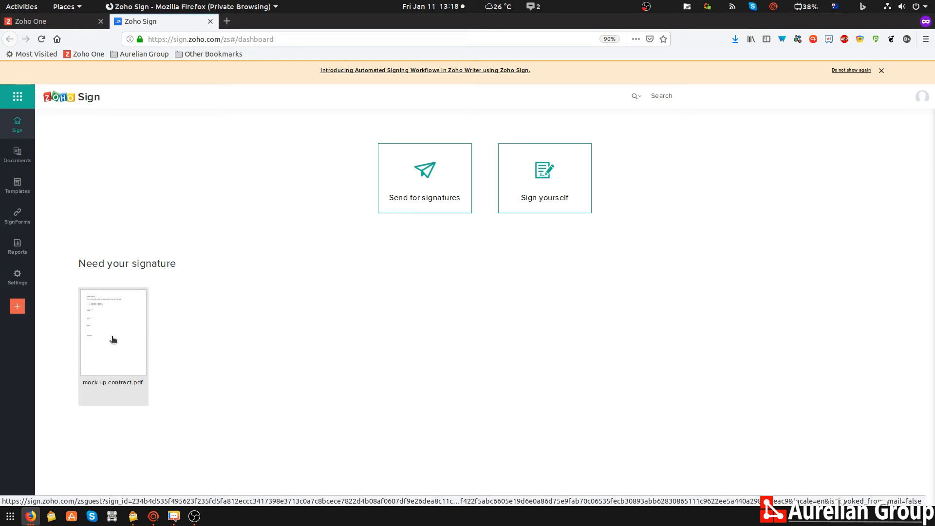
click(113, 339)
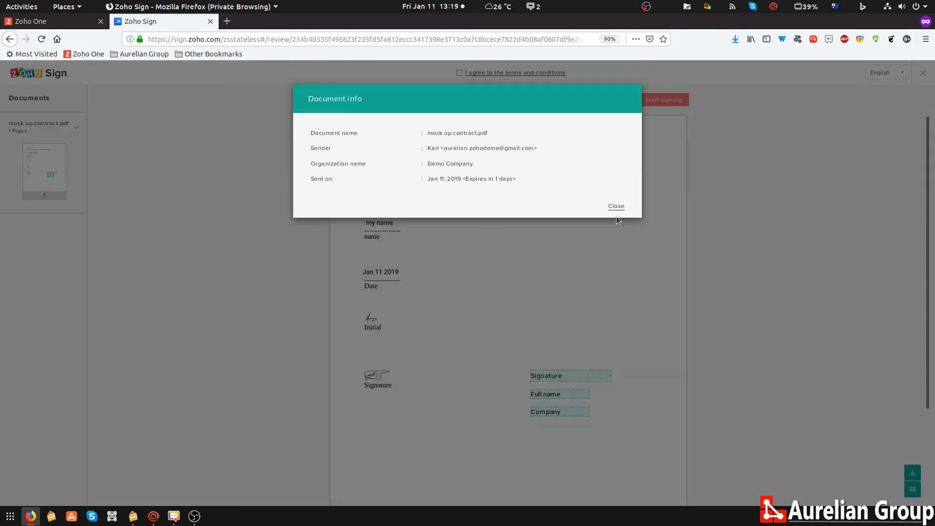
Step: As the second signer, agree to the terms and conditions, start signing and insert the signature
click(617, 209)
click(459, 73)
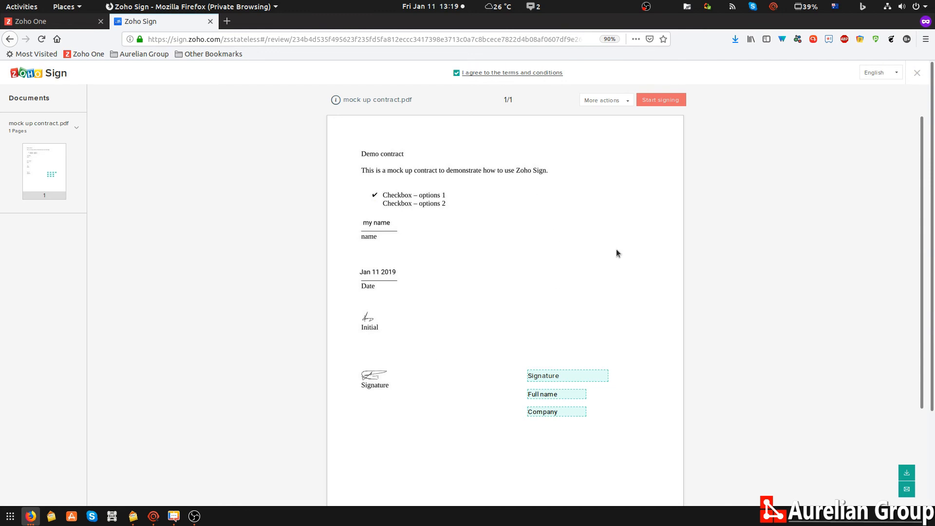
click(558, 376)
click(653, 100)
click(563, 305)
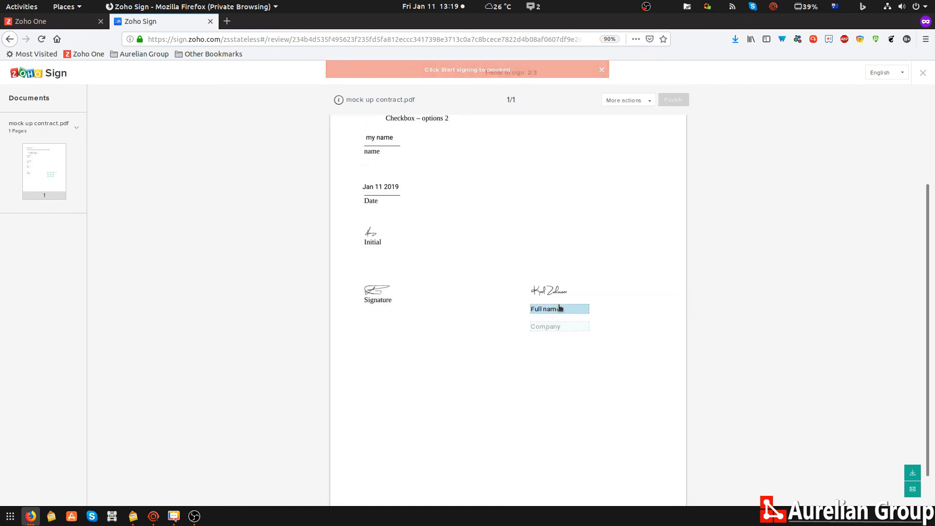
Step: Fill in the signer's full name and Demo company in the Company field, and finish signing the contract
click(551, 311)
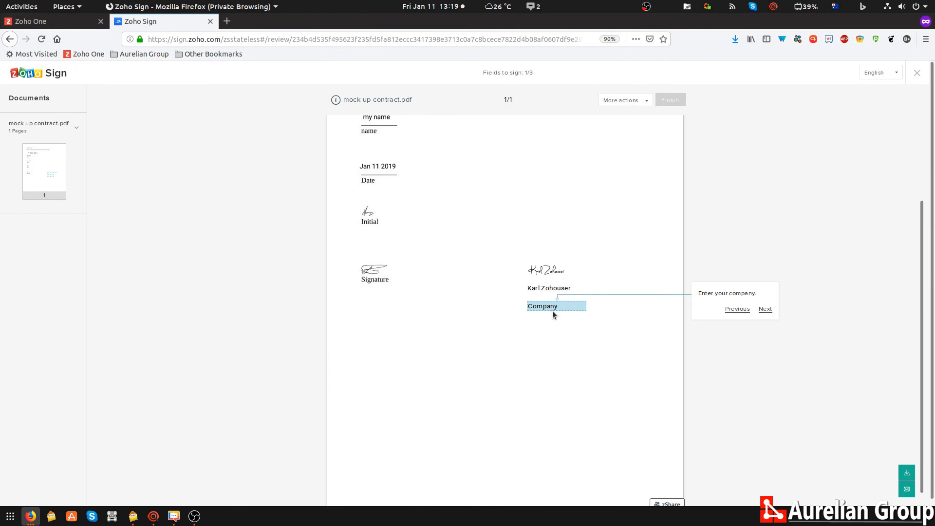
click(554, 307)
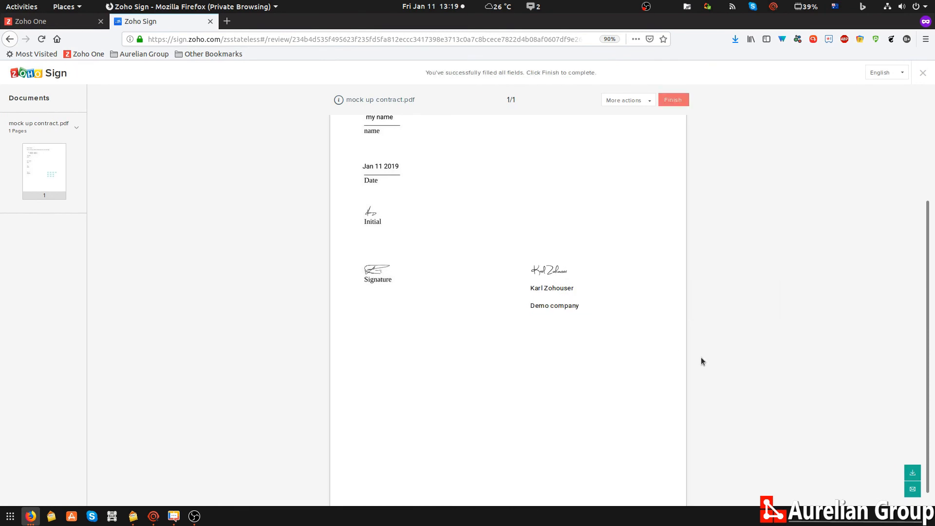
click(672, 102)
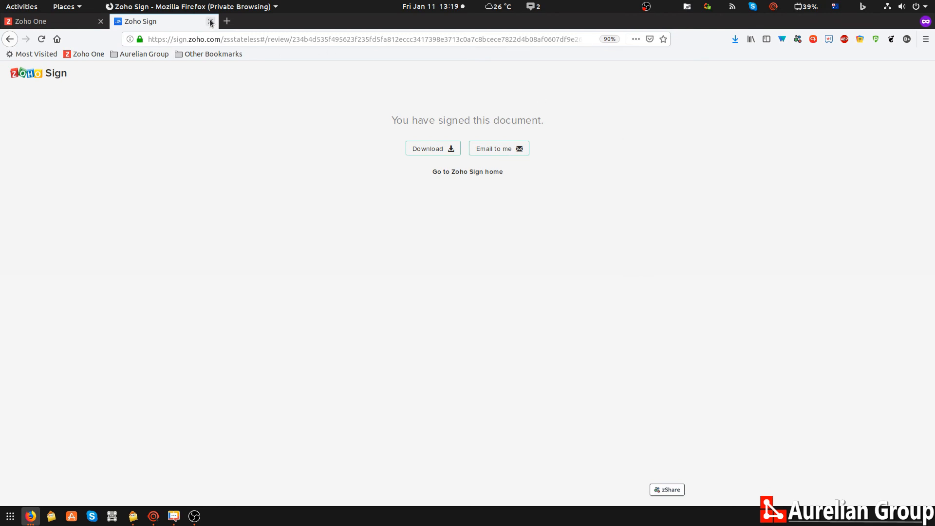
Step: Return to the Zoho Sign home and view the list of all documents to check their signing status
click(42, 76)
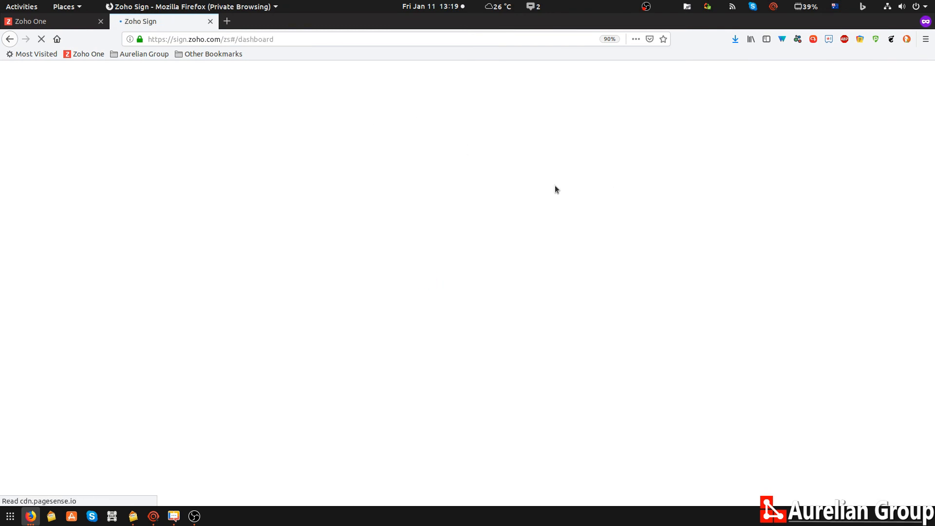
click(13, 133)
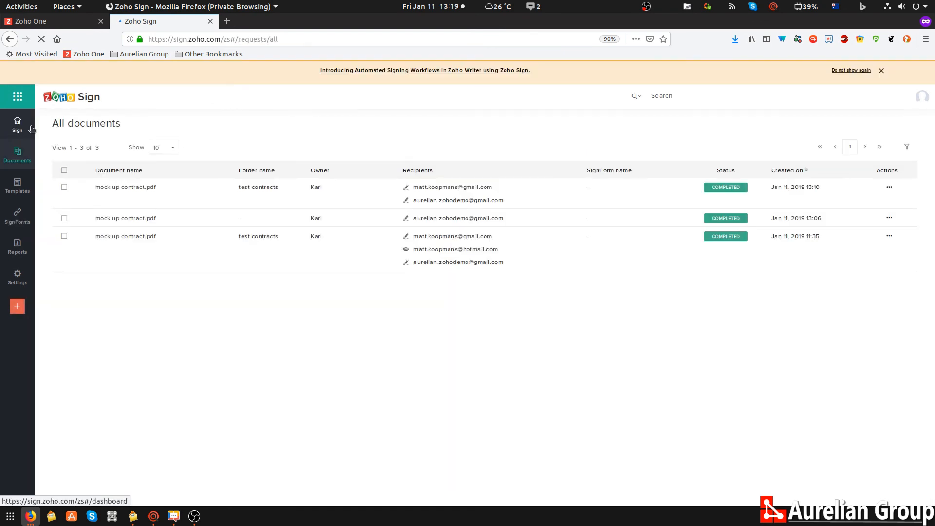